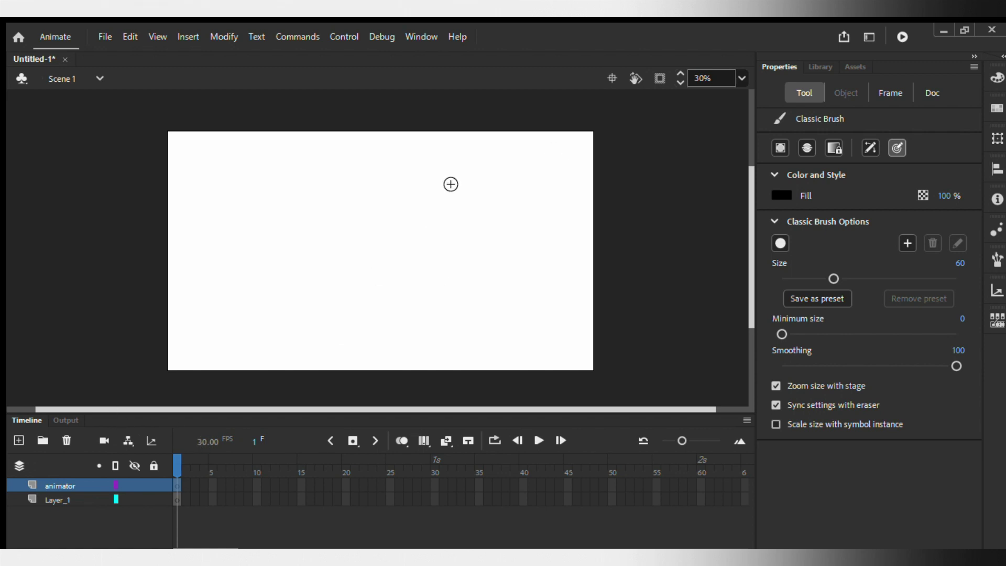
Step: Undo a test brush stroke and set the Classic Brush size from 60 to 8
{"action": "mouse_move", "coordinate": [450, 181]}
{"action": "left_mouse_down"}
{"action": "mouse_move", "coordinate": [340, 184]}
{"action": "mouse_move", "coordinate": [295, 202]}
{"action": "mouse_move", "coordinate": [303, 218]}
{"action": "mouse_move", "coordinate": [459, 235]}
{"action": "mouse_move", "coordinate": [453, 188]}
{"action": "left_mouse_up"}
{"action": "key", "text": "ctrl+z"}
{"action": "left_click", "coordinate": [959, 263]}
{"action": "type", "text": "8"}
{"action": "key", "text": "Return"}
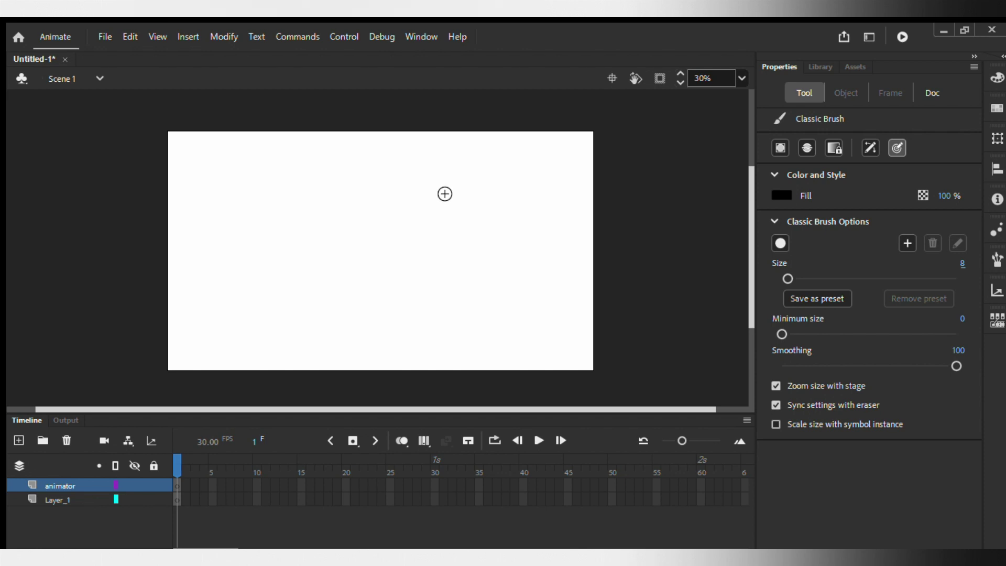
Step: Sketch the hat over the character's head, discarding a first head outline
{"action": "mouse_move", "coordinate": [445, 193]}
{"action": "left_mouse_down"}
{"action": "mouse_move", "coordinate": [378, 173]}
{"action": "mouse_move", "coordinate": [324, 173]}
{"action": "mouse_move", "coordinate": [296, 187]}
{"action": "mouse_move", "coordinate": [285, 213]}
{"action": "mouse_move", "coordinate": [301, 237]}
{"action": "mouse_move", "coordinate": [399, 257]}
{"action": "mouse_move", "coordinate": [453, 241]}
{"action": "mouse_move", "coordinate": [459, 230]}
{"action": "mouse_move", "coordinate": [438, 187]}
{"action": "mouse_move", "coordinate": [321, 182]}
{"action": "mouse_move", "coordinate": [278, 219]}
{"action": "mouse_move", "coordinate": [305, 252]}
{"action": "mouse_move", "coordinate": [399, 257]}
{"action": "mouse_move", "coordinate": [453, 240]}
{"action": "mouse_move", "coordinate": [436, 198]}
{"action": "mouse_move", "coordinate": [402, 182]}
{"action": "mouse_move", "coordinate": [353, 177]}
{"action": "mouse_move", "coordinate": [301, 196]}
{"action": "mouse_move", "coordinate": [267, 217]}
{"action": "mouse_move", "coordinate": [267, 233]}
{"action": "mouse_move", "coordinate": [312, 253]}
{"action": "mouse_move", "coordinate": [377, 255]}
{"action": "mouse_move", "coordinate": [474, 227]}
{"action": "mouse_move", "coordinate": [472, 206]}
{"action": "mouse_move", "coordinate": [380, 175]}
{"action": "mouse_move", "coordinate": [321, 194]}
{"action": "mouse_move", "coordinate": [312, 216]}
{"action": "mouse_move", "coordinate": [330, 238]}
{"action": "mouse_move", "coordinate": [377, 248]}
{"action": "mouse_move", "coordinate": [427, 236]}
{"action": "mouse_move", "coordinate": [444, 224]}
{"action": "mouse_move", "coordinate": [446, 204]}
{"action": "mouse_move", "coordinate": [386, 176]}
{"action": "left_mouse_up"}
{"action": "key", "text": "ctrl+z"}
{"action": "key", "text": "ctrl+z"}
{"action": "key", "text": "ctrl+z"}
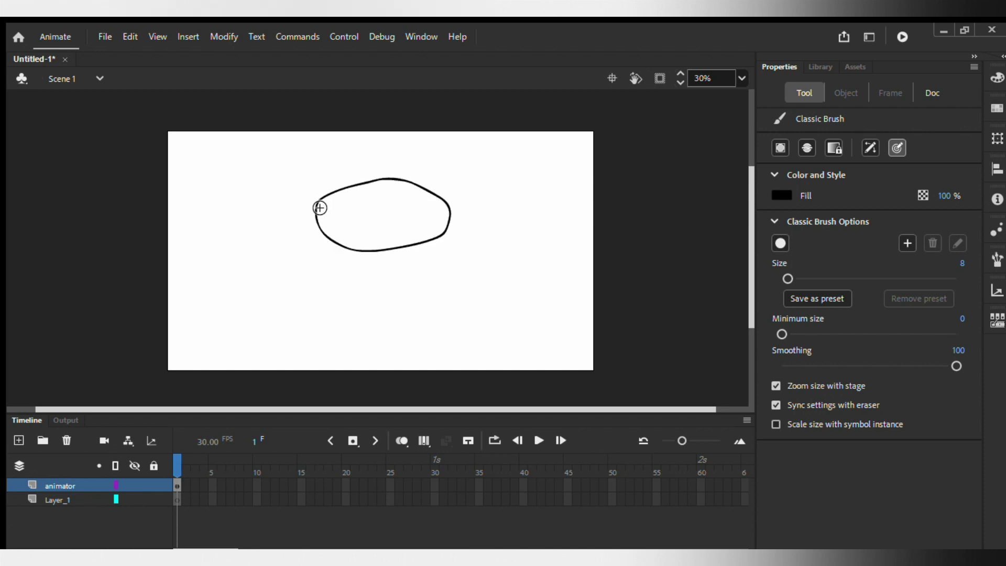
{"action": "mouse_move", "coordinate": [320, 208]}
{"action": "left_mouse_down"}
{"action": "mouse_move", "coordinate": [320, 165]}
{"action": "mouse_move", "coordinate": [361, 167]}
{"action": "mouse_move", "coordinate": [360, 146]}
{"action": "mouse_move", "coordinate": [420, 163]}
{"action": "mouse_move", "coordinate": [449, 147]}
{"action": "mouse_move", "coordinate": [463, 165]}
{"action": "mouse_move", "coordinate": [445, 204]}
{"action": "left_mouse_up"}
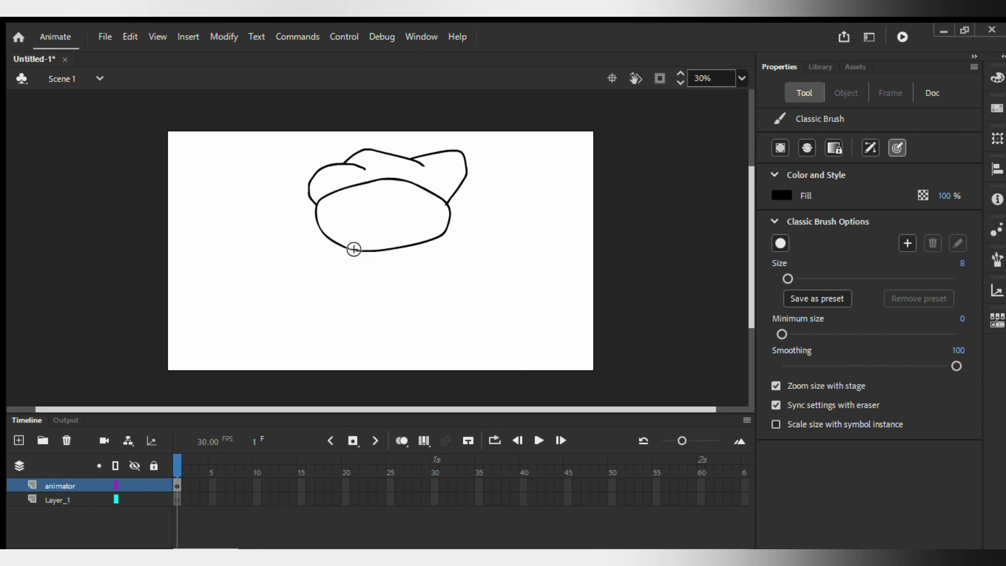
Step: Draw a small looped hand at the lower left and a stroke under the head's right side
{"action": "mouse_move", "coordinate": [348, 249]}
{"action": "left_mouse_down"}
{"action": "mouse_move", "coordinate": [329, 246]}
{"action": "mouse_move", "coordinate": [330, 267]}
{"action": "left_mouse_up"}
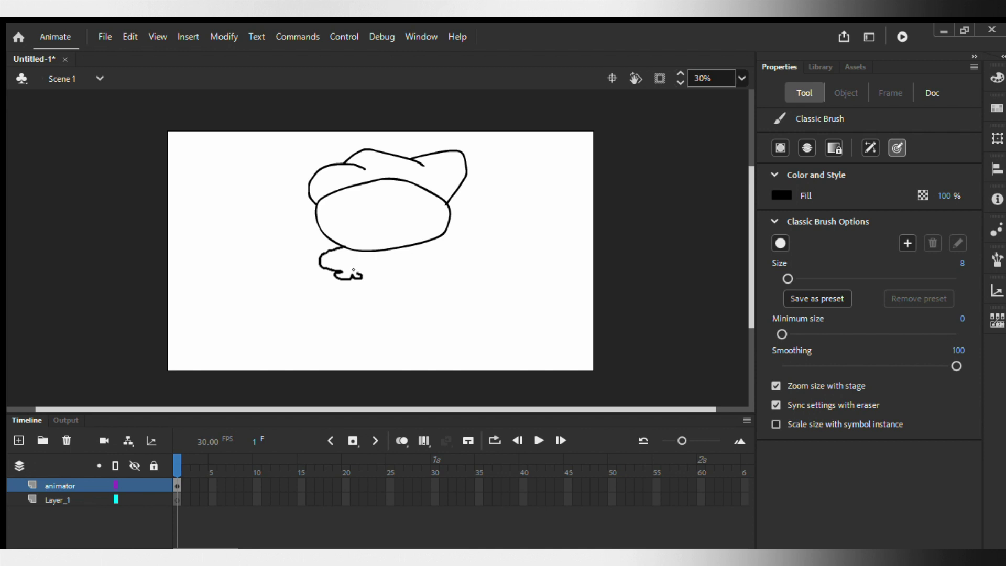
{"action": "left_click_drag", "start_coordinate": [348, 271], "coordinate": [344, 269]}
{"action": "mouse_move", "coordinate": [355, 268]}
{"action": "left_mouse_down"}
{"action": "mouse_move", "coordinate": [364, 274]}
{"action": "mouse_move", "coordinate": [340, 265]}
{"action": "left_mouse_up"}
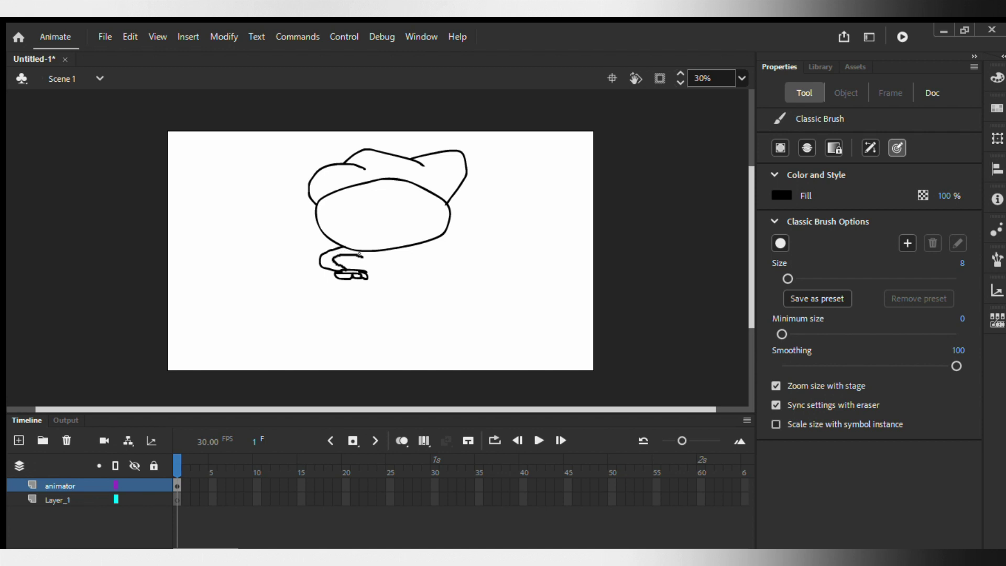
{"action": "mouse_move", "coordinate": [411, 246]}
{"action": "left_mouse_down"}
{"action": "mouse_move", "coordinate": [453, 244]}
{"action": "mouse_move", "coordinate": [470, 225]}
{"action": "mouse_move", "coordinate": [474, 236]}
{"action": "mouse_move", "coordinate": [501, 234]}
{"action": "mouse_move", "coordinate": [476, 247]}
{"action": "left_mouse_up"}
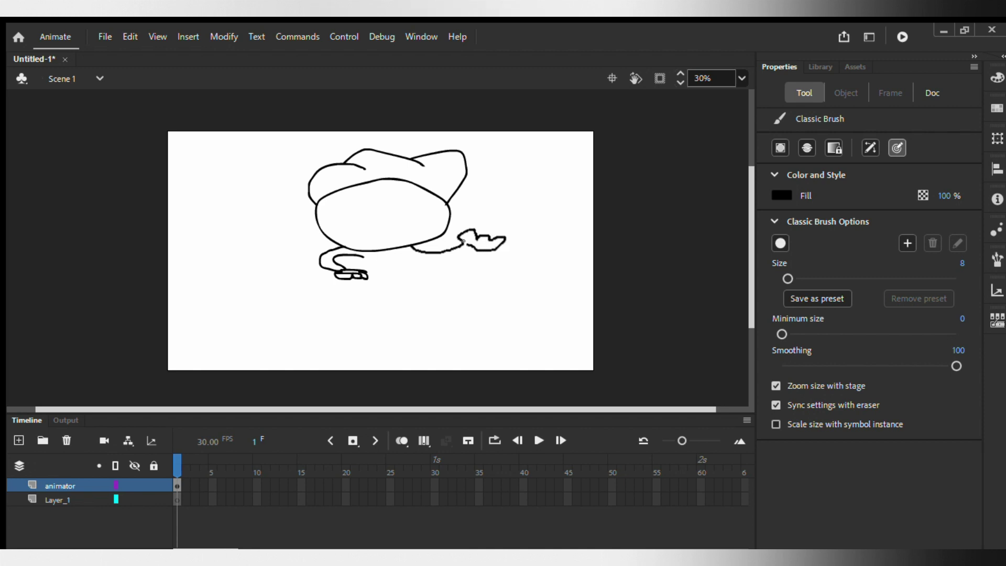
Step: Draw the arm line reaching toward the right hand and a P on the chest
{"action": "left_click_drag", "start_coordinate": [468, 248], "coordinate": [414, 262]}
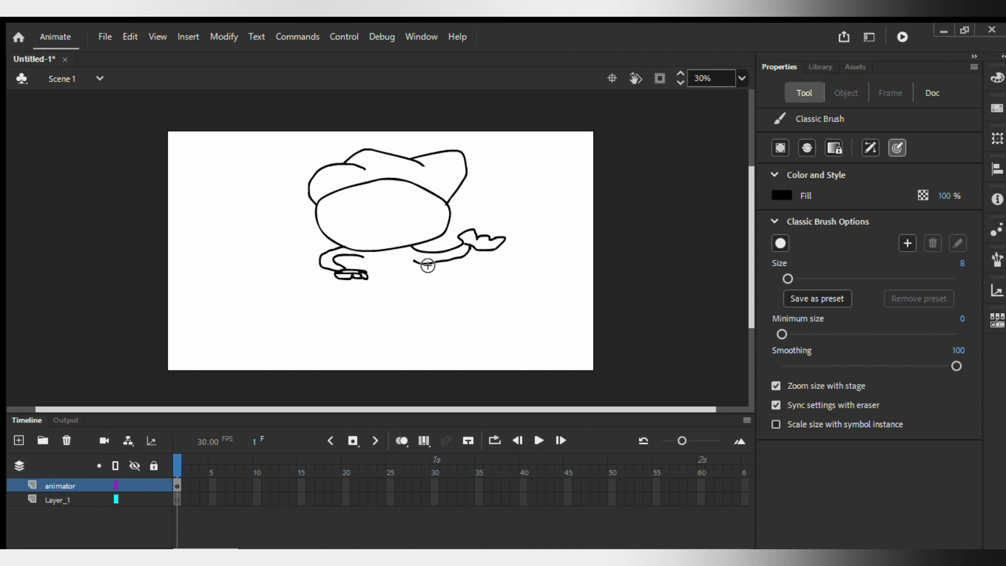
{"action": "mouse_move", "coordinate": [418, 263]}
{"action": "left_mouse_down"}
{"action": "mouse_move", "coordinate": [406, 280]}
{"action": "mouse_move", "coordinate": [367, 287]}
{"action": "left_mouse_up"}
{"action": "left_click_drag", "start_coordinate": [354, 274], "coordinate": [355, 274]}
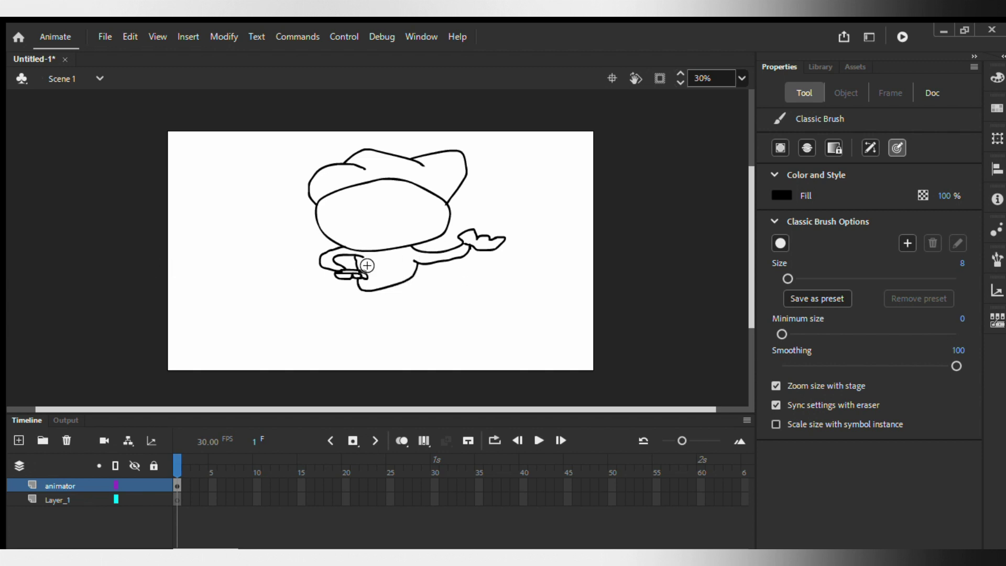
{"action": "left_click_drag", "start_coordinate": [373, 256], "coordinate": [375, 271]}
{"action": "mouse_move", "coordinate": [374, 256]}
{"action": "left_mouse_down"}
{"action": "mouse_move", "coordinate": [390, 258]}
{"action": "mouse_move", "coordinate": [381, 268]}
{"action": "left_mouse_up"}
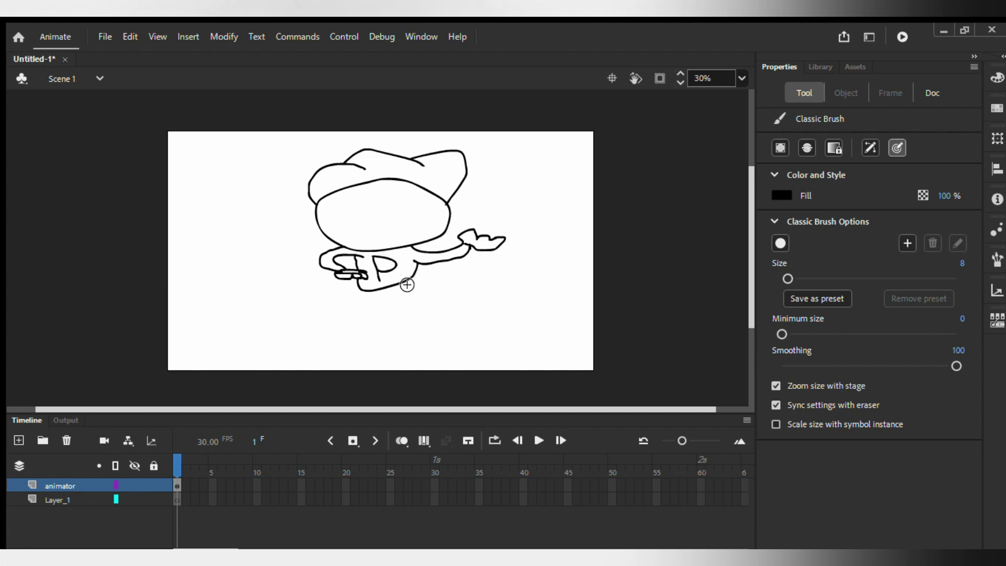
Step: Draw two legs under the body and an eye outline on the face
{"action": "left_click_drag", "start_coordinate": [405, 284], "coordinate": [405, 298]}
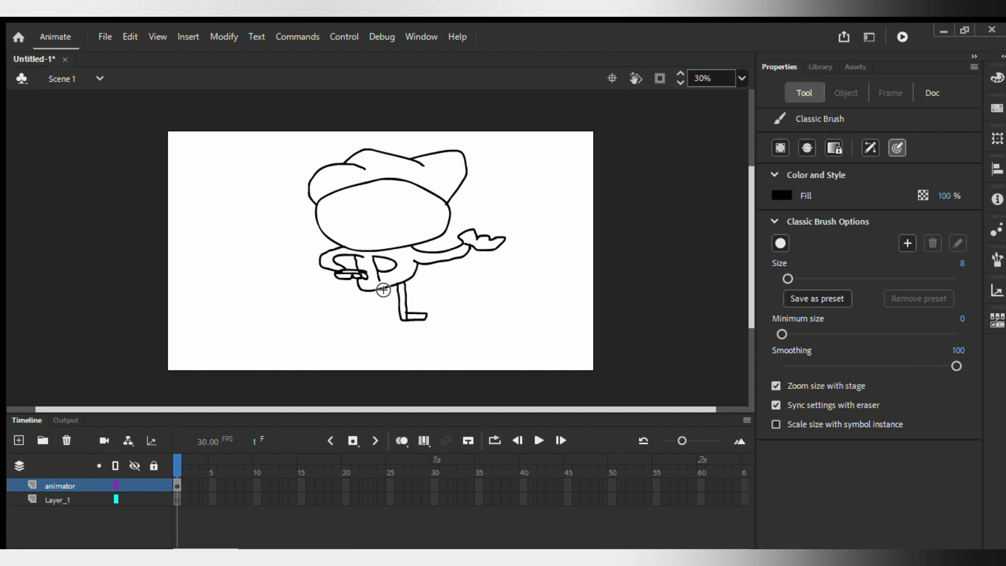
{"action": "left_click_drag", "start_coordinate": [380, 289], "coordinate": [380, 300]}
{"action": "left_click_drag", "start_coordinate": [367, 288], "coordinate": [376, 310]}
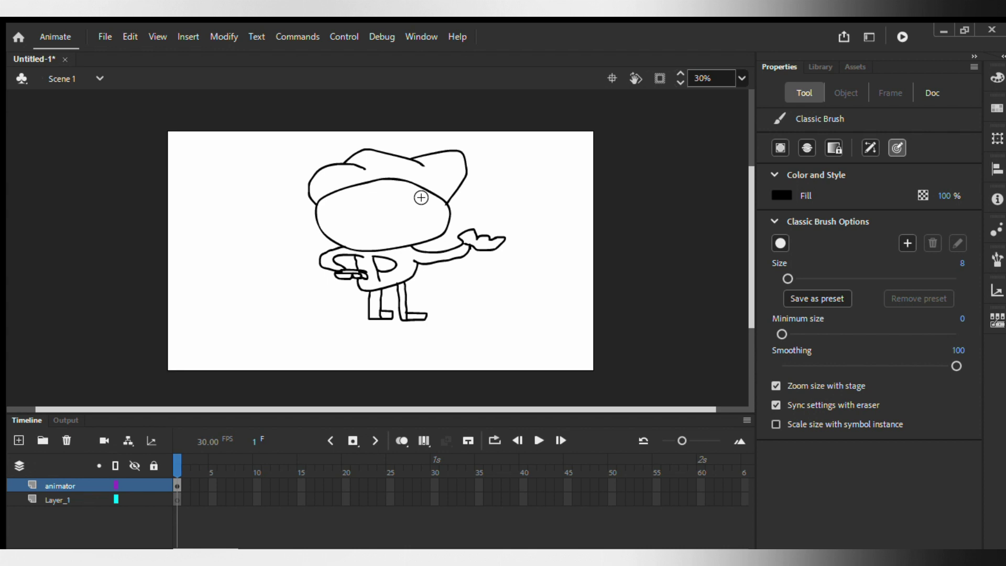
{"action": "mouse_move", "coordinate": [421, 198]}
{"action": "left_mouse_down"}
{"action": "mouse_move", "coordinate": [384, 201]}
{"action": "mouse_move", "coordinate": [395, 224]}
{"action": "mouse_move", "coordinate": [417, 202]}
{"action": "left_mouse_up"}
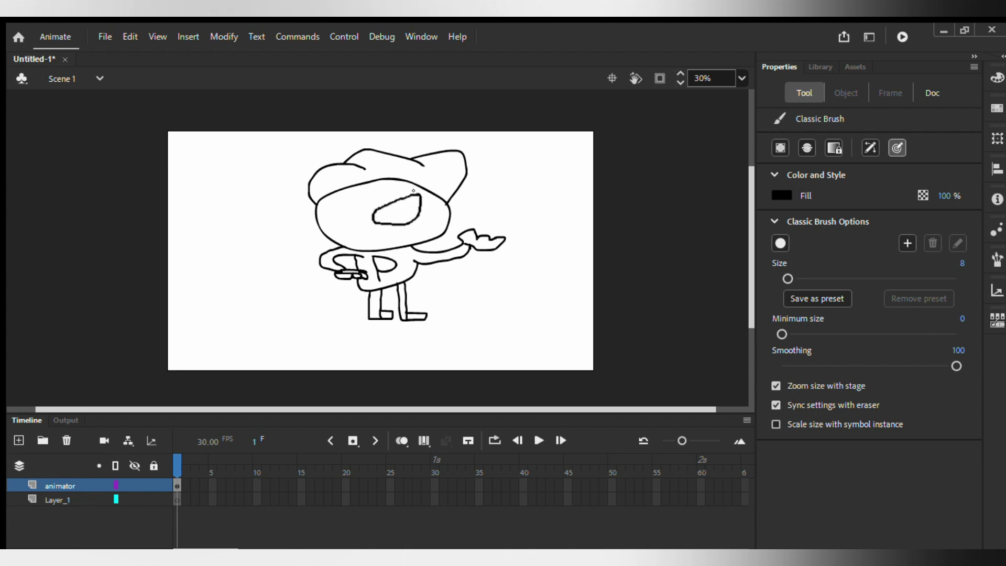
Step: Redraw the left eye outline and add a smiling mouth below the eyes
{"action": "key", "text": "ctrl+z"}
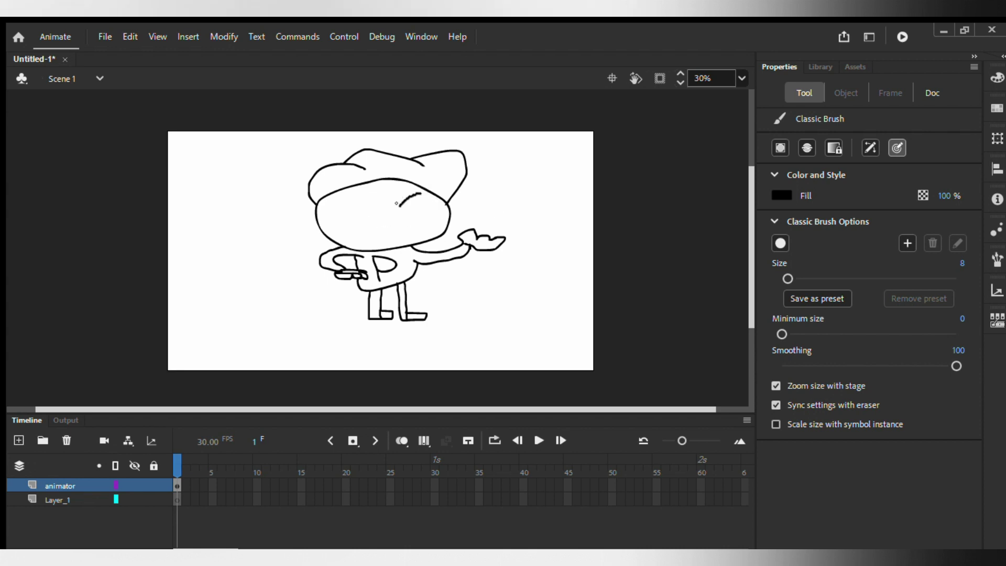
{"action": "mouse_move", "coordinate": [396, 203]}
{"action": "left_mouse_down"}
{"action": "mouse_move", "coordinate": [427, 208]}
{"action": "mouse_move", "coordinate": [417, 191]}
{"action": "mouse_move", "coordinate": [347, 192]}
{"action": "mouse_move", "coordinate": [337, 205]}
{"action": "mouse_move", "coordinate": [344, 216]}
{"action": "mouse_move", "coordinate": [369, 194]}
{"action": "left_mouse_up"}
{"action": "mouse_move", "coordinate": [360, 228]}
{"action": "left_mouse_down"}
{"action": "mouse_move", "coordinate": [364, 239]}
{"action": "mouse_move", "coordinate": [404, 230]}
{"action": "left_mouse_up"}
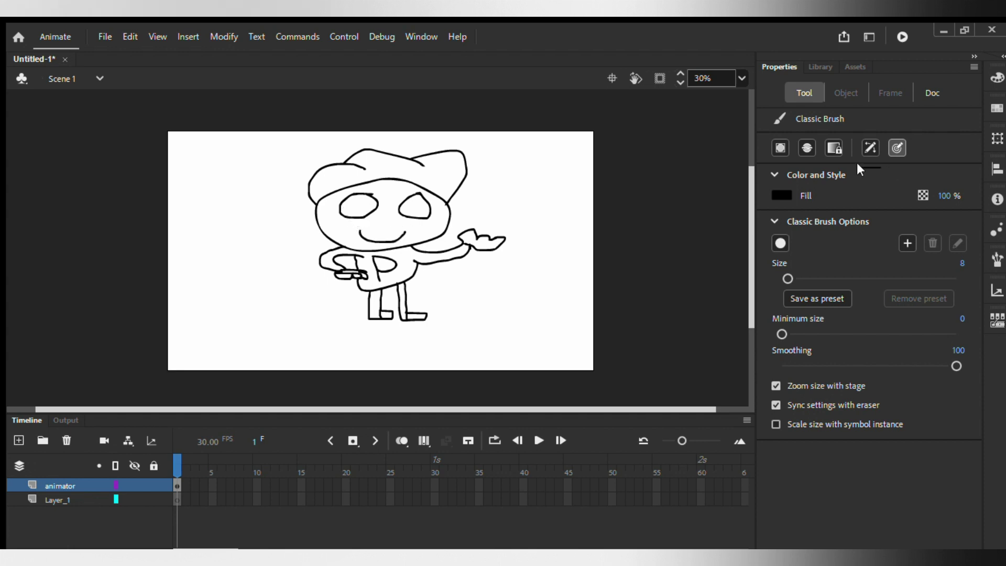
Step: Set the brush size to 70 and paint black pupils in both eyes
{"action": "left_click", "coordinate": [963, 262]}
{"action": "type", "text": "300"}
{"action": "key", "text": "BackSpace"}
{"action": "key", "text": "BackSpace"}
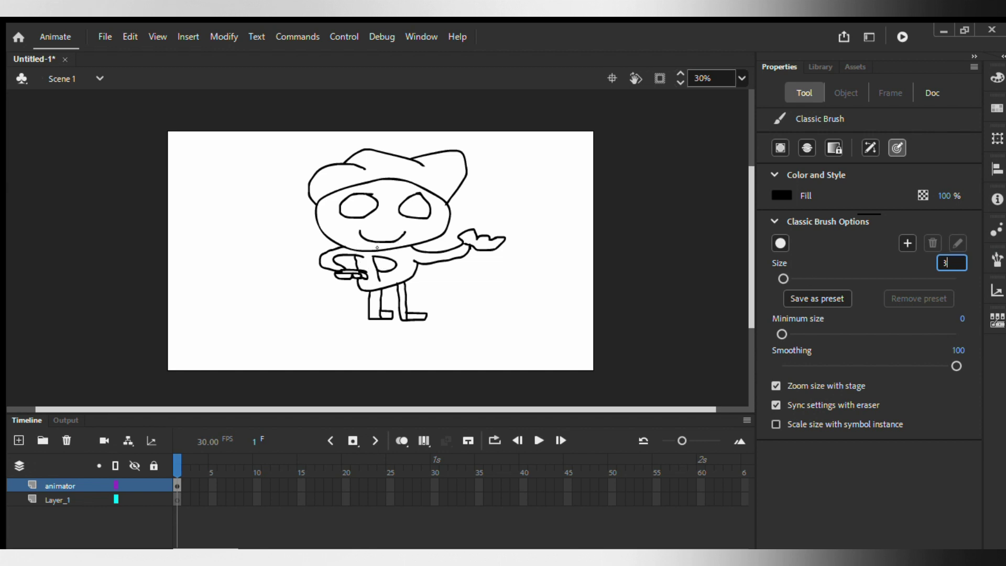
{"action": "type", "text": "70"}
{"action": "key", "text": "Return"}
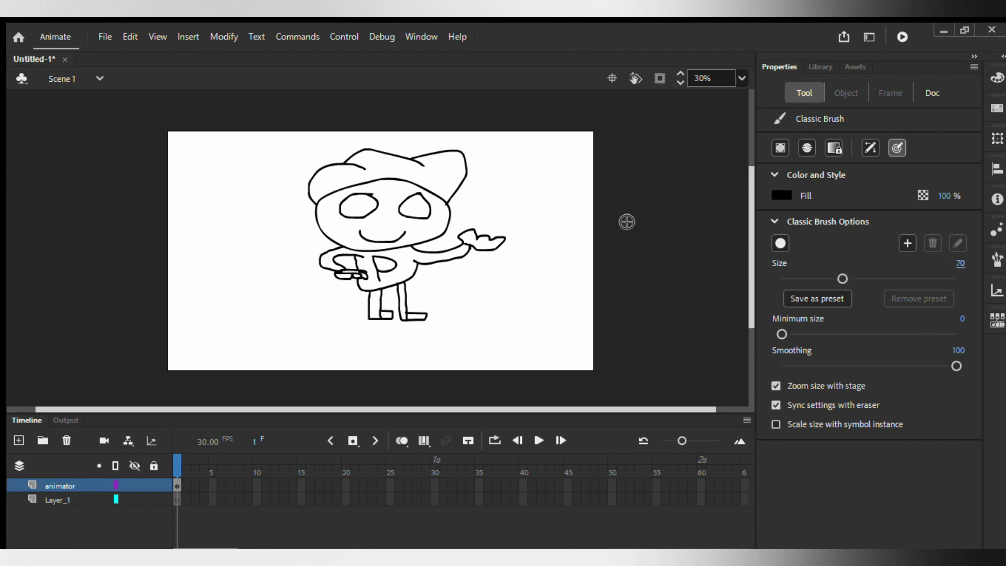
{"action": "left_click", "coordinate": [358, 207]}
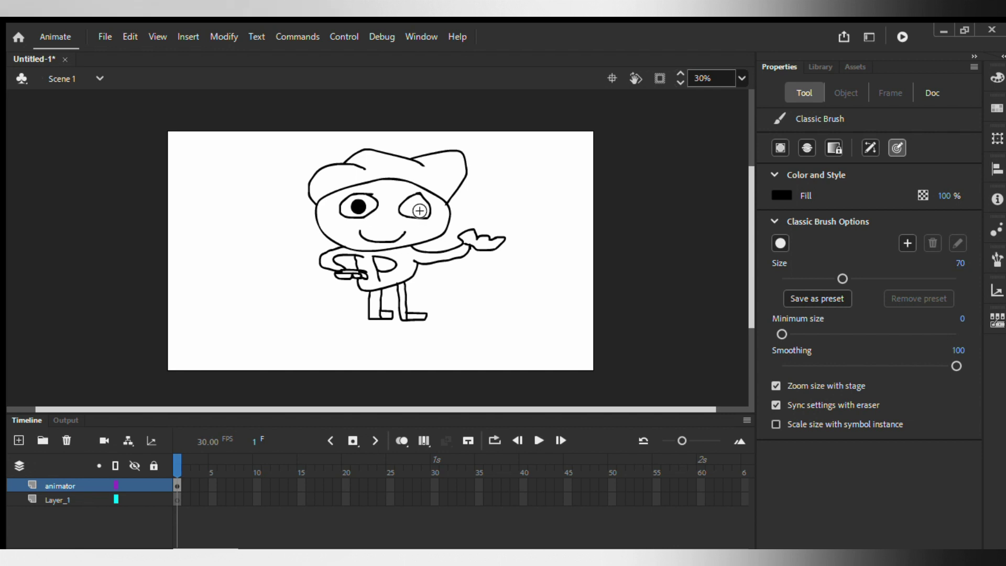
{"action": "left_click", "coordinate": [416, 209]}
{"action": "left_click", "coordinate": [184, 485]}
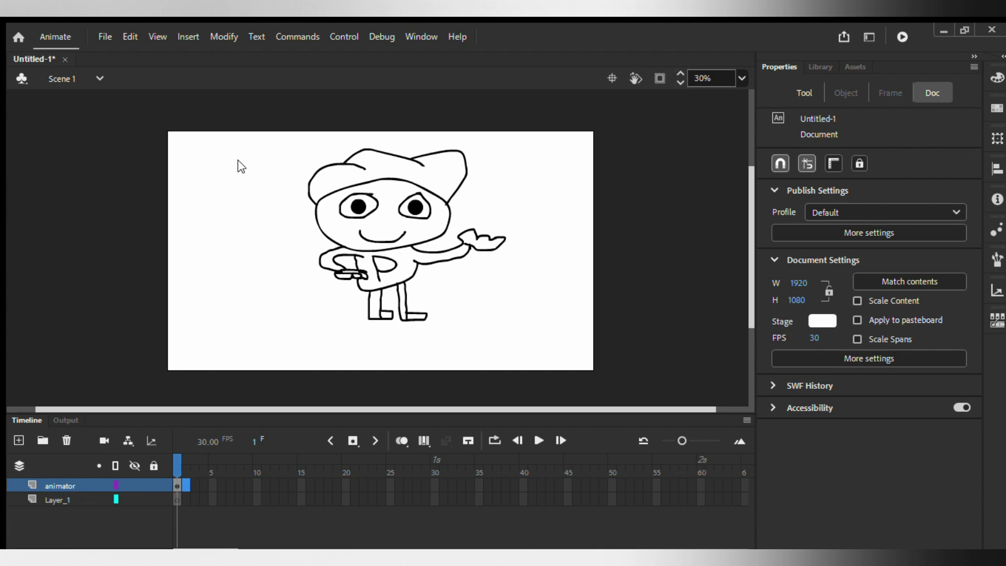
{"action": "key", "text": "b"}
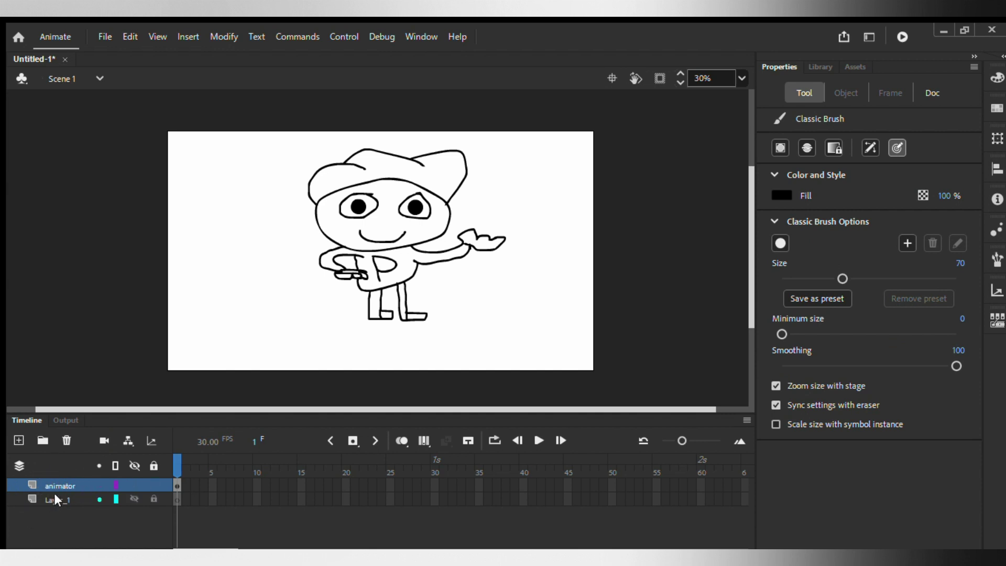
Step: Insert a keyframe at frame 2 copying the character drawing
{"action": "left_click", "coordinate": [183, 485]}
{"action": "key", "text": "F6"}
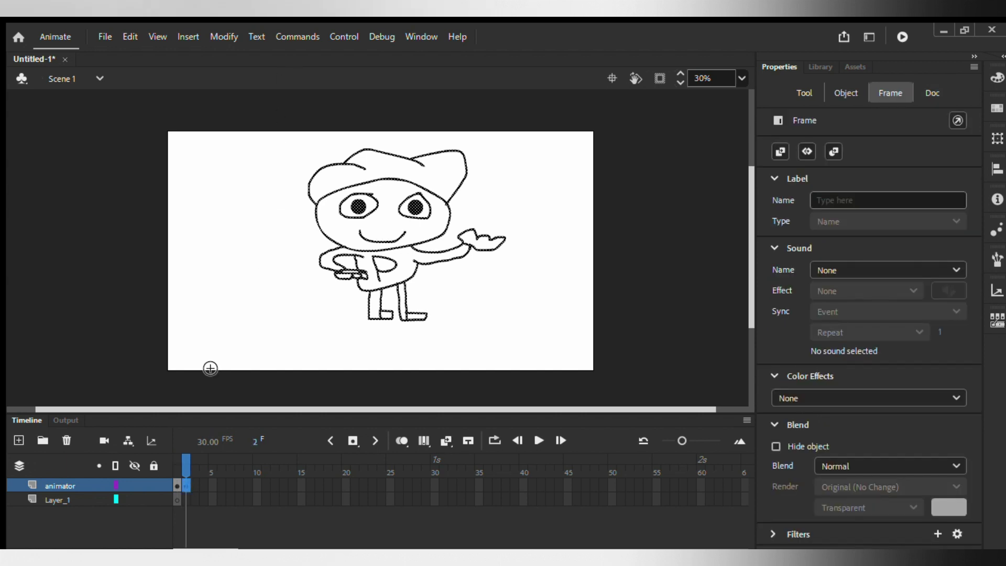
{"action": "left_click", "coordinate": [137, 171]}
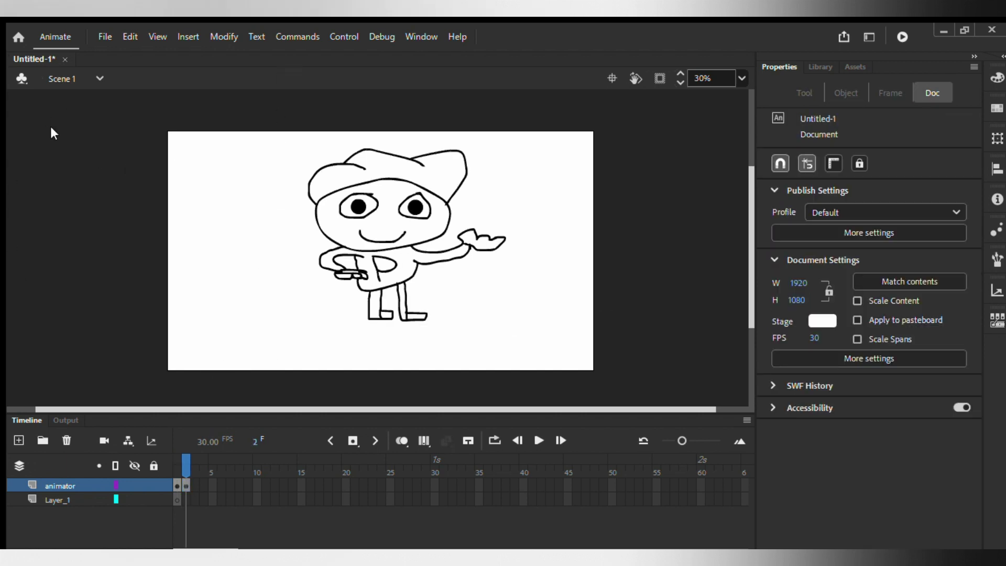
Step: Erase the outstretched arm and hand with the Eraser at size 56
{"action": "key", "text": "b"}
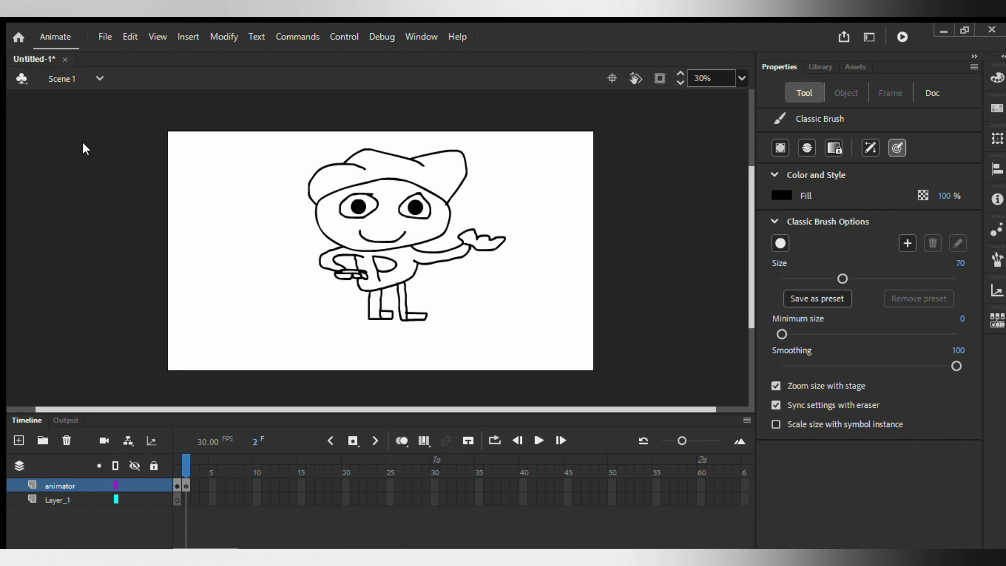
{"action": "key", "text": "e"}
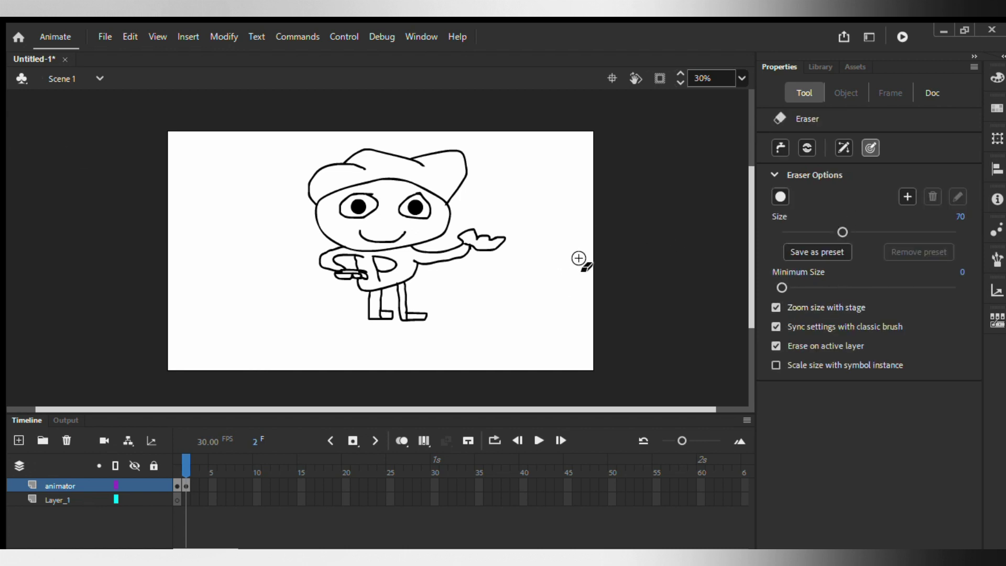
{"action": "left_click_drag", "start_coordinate": [841, 230], "coordinate": [830, 231]}
{"action": "mouse_move", "coordinate": [528, 240]}
{"action": "left_mouse_down"}
{"action": "mouse_move", "coordinate": [478, 245]}
{"action": "mouse_move", "coordinate": [471, 234]}
{"action": "mouse_move", "coordinate": [464, 247]}
{"action": "mouse_move", "coordinate": [504, 252]}
{"action": "mouse_move", "coordinate": [431, 270]}
{"action": "mouse_move", "coordinate": [460, 238]}
{"action": "mouse_move", "coordinate": [466, 252]}
{"action": "mouse_move", "coordinate": [428, 256]}
{"action": "left_mouse_up"}
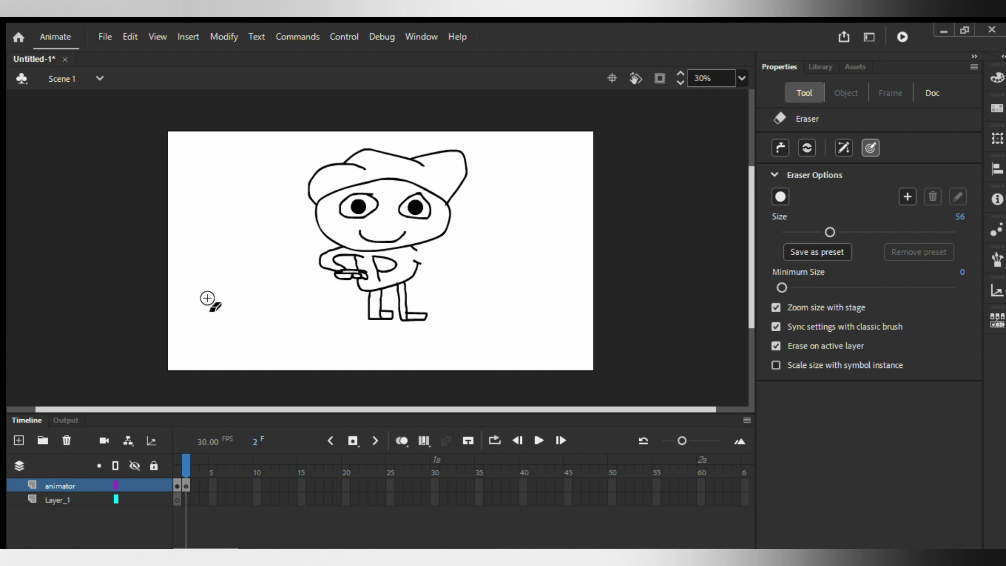
{"action": "key", "text": "b"}
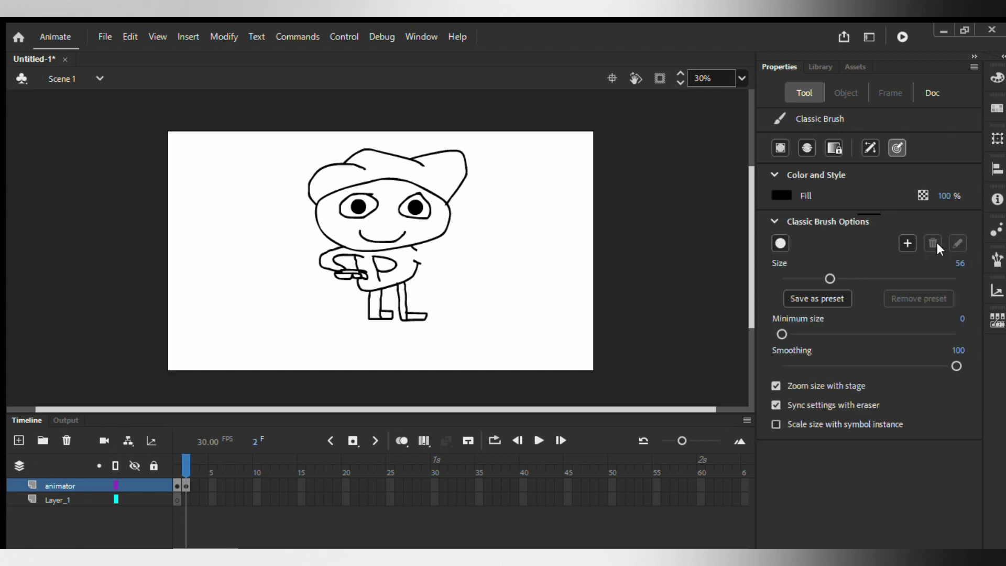
{"action": "left_click", "coordinate": [960, 263]}
Step: Set the brush to size 8, turn on onion skinning, and redraw the right arm
{"action": "type", "text": "8"}
{"action": "key", "text": "Return"}
{"action": "left_click_drag", "start_coordinate": [415, 249], "coordinate": [428, 251]}
{"action": "key", "text": "ctrl+z"}
{"action": "left_click", "coordinate": [401, 441]}
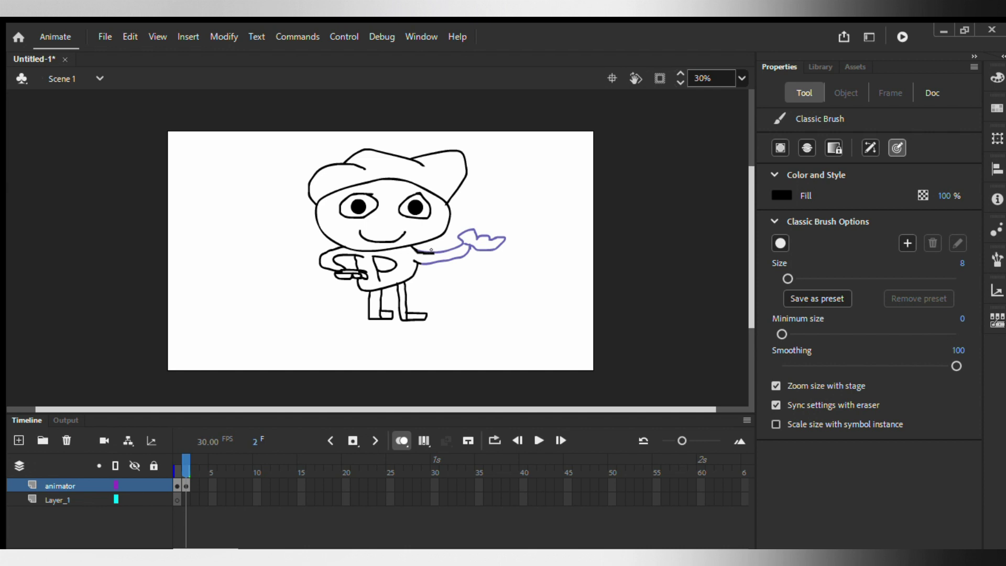
{"action": "left_click_drag", "start_coordinate": [443, 245], "coordinate": [475, 243]}
{"action": "key", "text": "ctrl+z"}
{"action": "left_click_drag", "start_coordinate": [464, 247], "coordinate": [429, 258]}
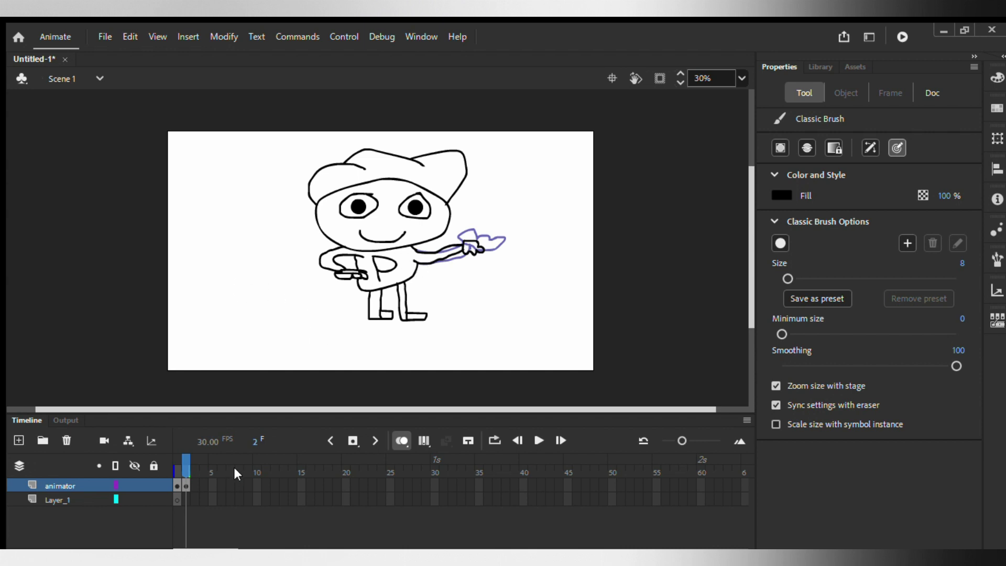
Step: Insert a keyframe at frame 3, remove it, then insert it again
{"action": "left_click", "coordinate": [192, 484]}
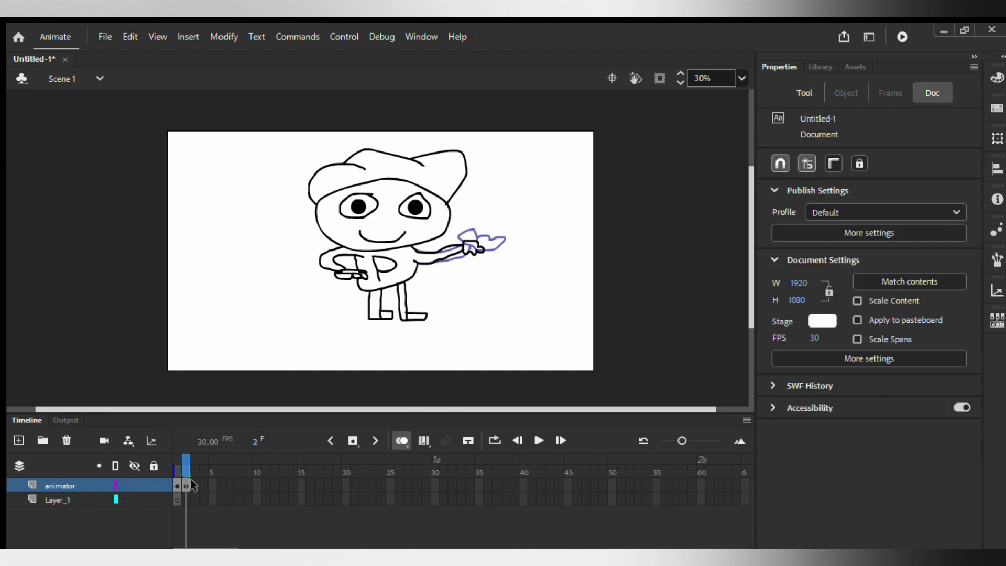
{"action": "key", "text": "F6"}
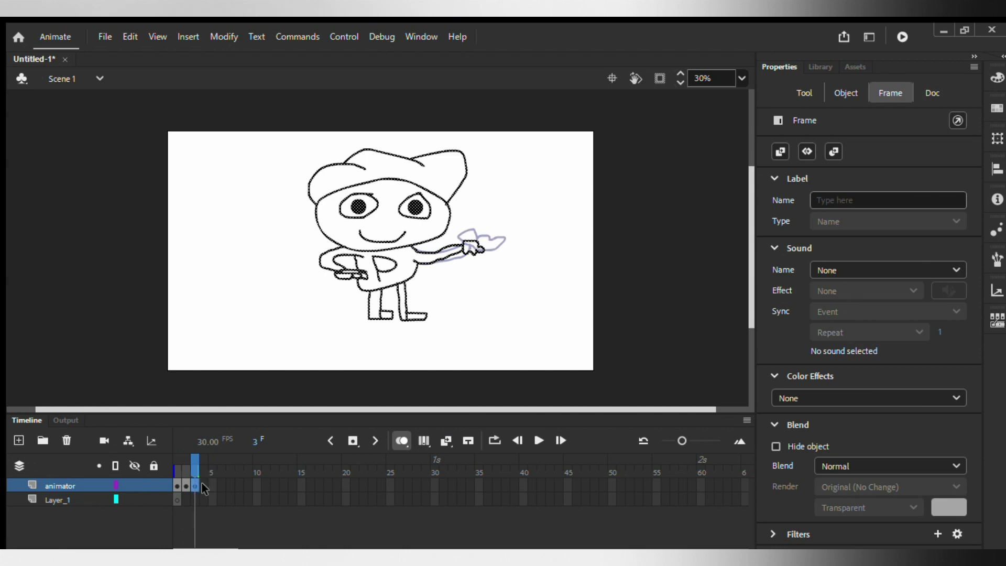
{"action": "key", "text": "ctrl+shift+a"}
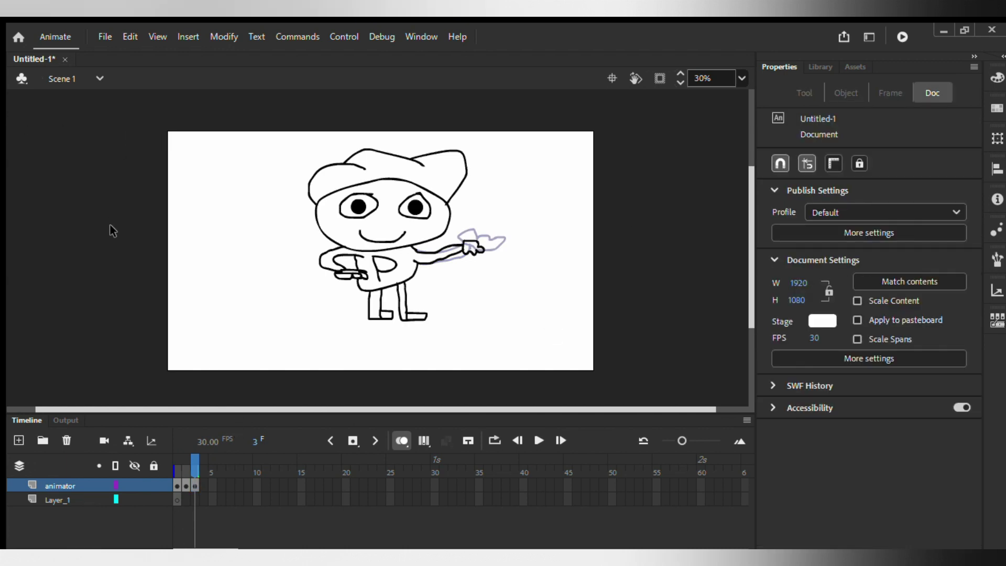
{"action": "mouse_move", "coordinate": [175, 470]}
{"action": "left_mouse_down"}
{"action": "mouse_move", "coordinate": [191, 468]}
{"action": "mouse_move", "coordinate": [181, 474]}
{"action": "left_mouse_up"}
{"action": "key", "text": "b"}
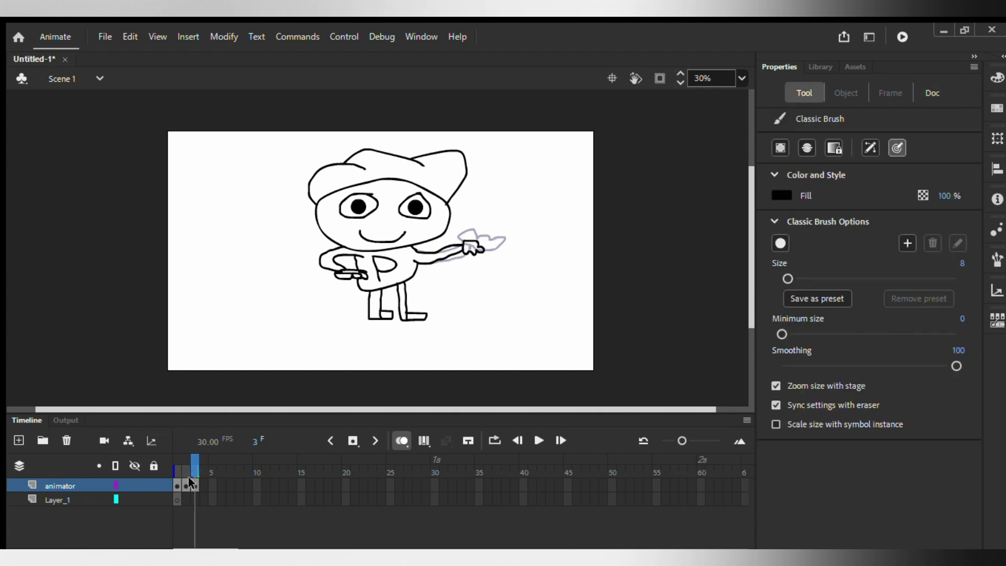
{"action": "key", "text": "ctrl+a"}
{"action": "key", "text": "shift+F5"}
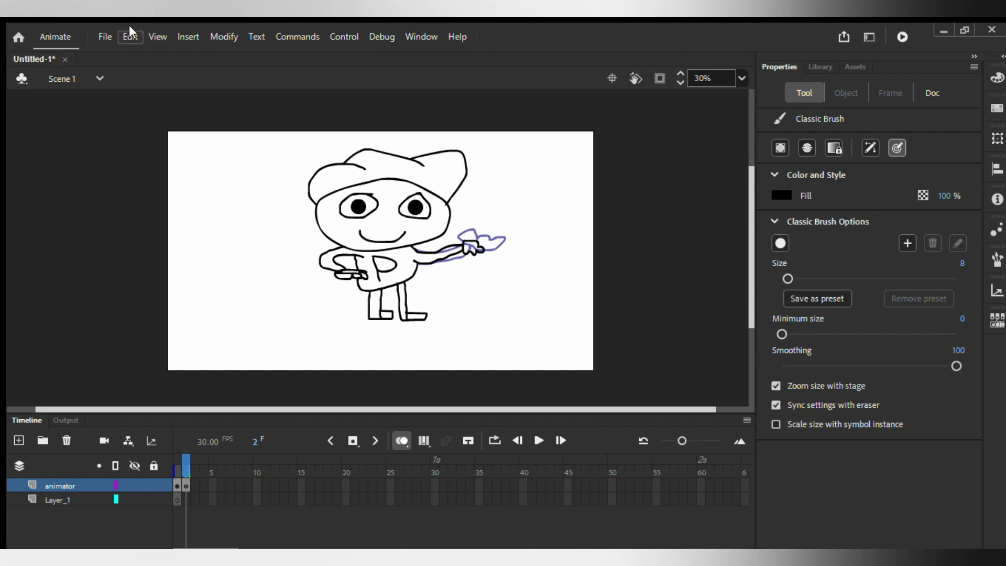
{"action": "key", "text": "F6"}
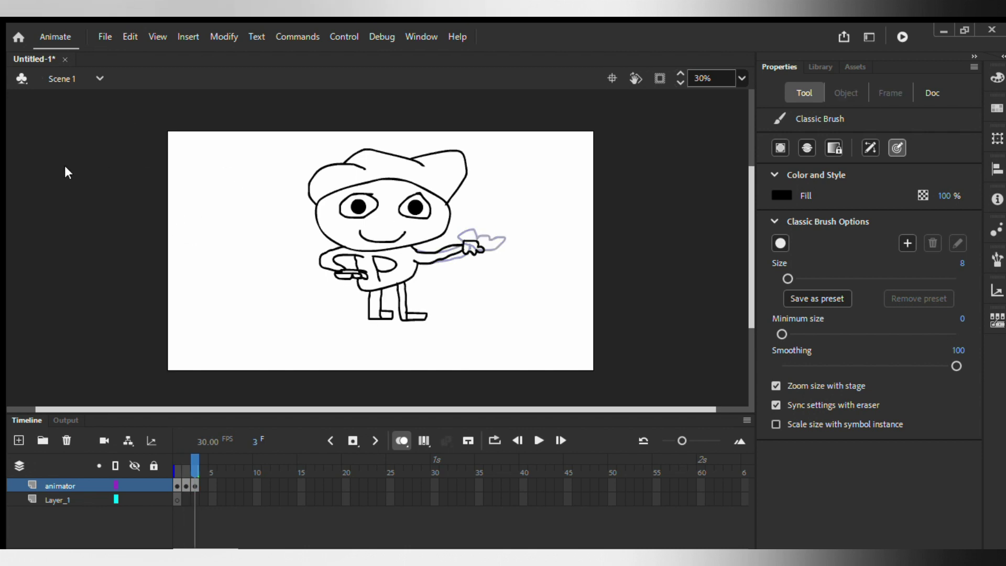
Step: Try erasing the hand with a size-44 eraser, then undo it
{"action": "key", "text": "e"}
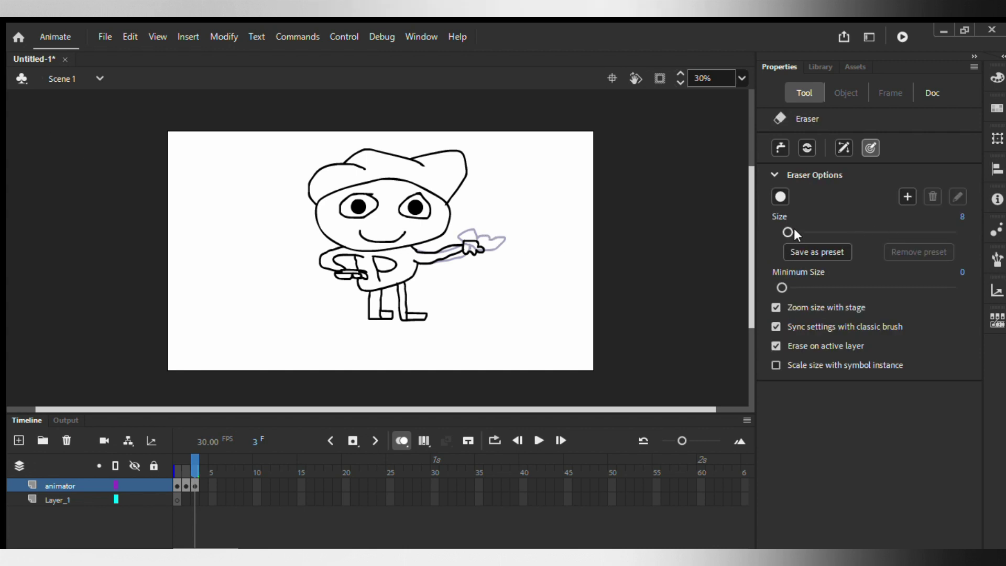
{"action": "left_click_drag", "start_coordinate": [794, 231], "coordinate": [820, 231]}
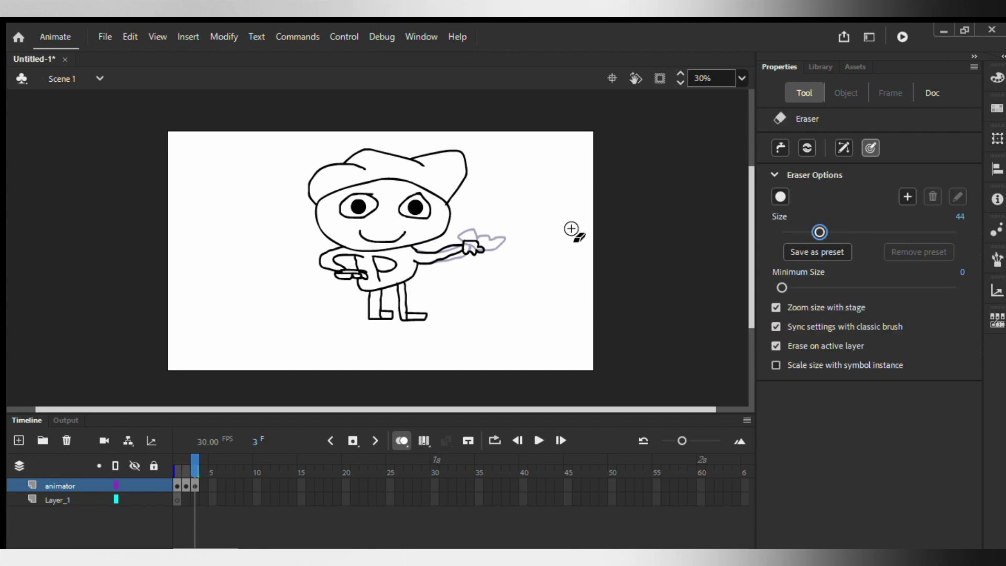
{"action": "mouse_move", "coordinate": [495, 235]}
{"action": "left_mouse_down"}
{"action": "mouse_move", "coordinate": [479, 259]}
{"action": "mouse_move", "coordinate": [474, 249]}
{"action": "mouse_move", "coordinate": [492, 262]}
{"action": "mouse_move", "coordinate": [471, 243]}
{"action": "mouse_move", "coordinate": [467, 262]}
{"action": "mouse_move", "coordinate": [458, 250]}
{"action": "mouse_move", "coordinate": [452, 264]}
{"action": "mouse_move", "coordinate": [426, 260]}
{"action": "left_mouse_up"}
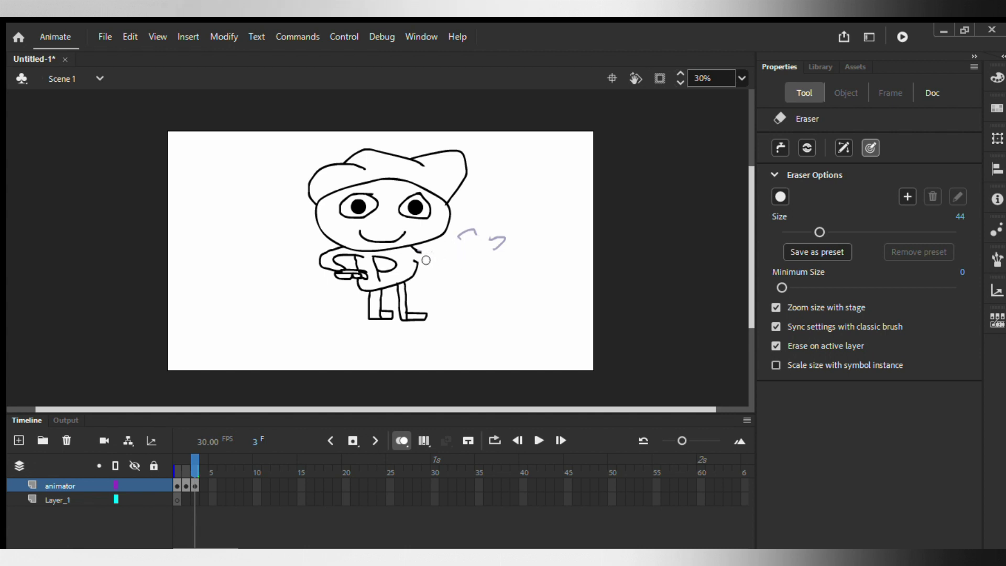
{"action": "key", "text": "ctrl+z"}
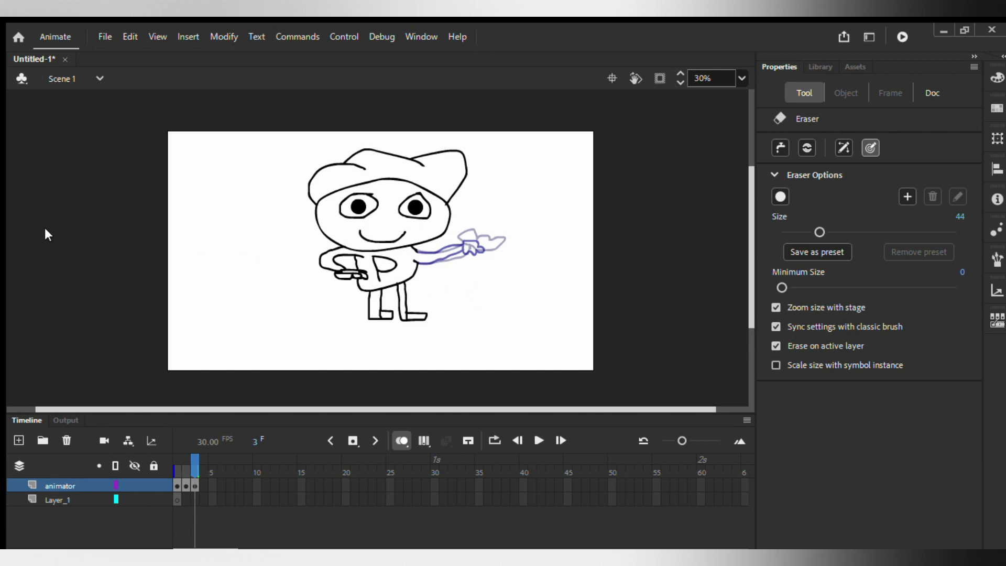
Step: Switch back to the brush at size 8 and redraw the arm and hand lower
{"action": "key", "text": "b"}
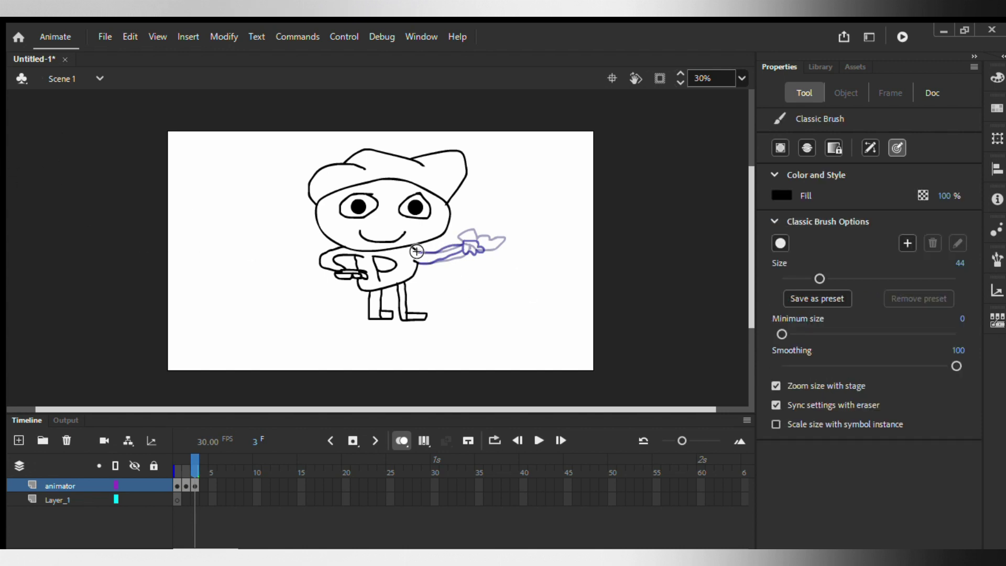
{"action": "left_click", "coordinate": [961, 262]}
{"action": "type", "text": "8"}
{"action": "key", "text": "Return"}
{"action": "left_click_drag", "start_coordinate": [437, 250], "coordinate": [475, 269]}
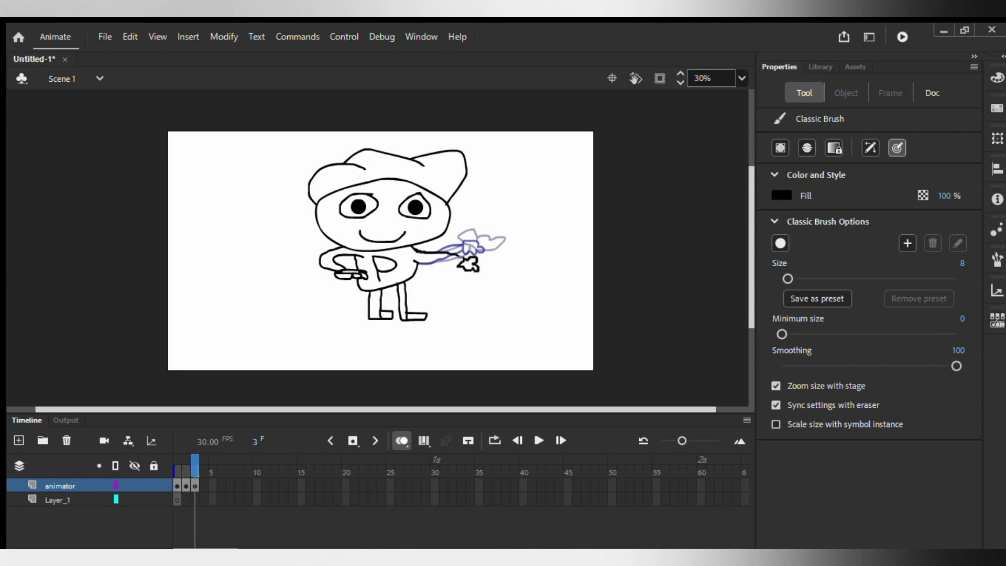
{"action": "key", "text": "ctrl+z"}
{"action": "mouse_move", "coordinate": [471, 256]}
{"action": "left_mouse_down"}
{"action": "mouse_move", "coordinate": [476, 268]}
{"action": "mouse_move", "coordinate": [422, 257]}
{"action": "left_mouse_up"}
Step: Turn off onion skinning and scrub through frames 1–3 to compare arm poses
{"action": "left_click", "coordinate": [187, 461]}
{"action": "left_click", "coordinate": [194, 462]}
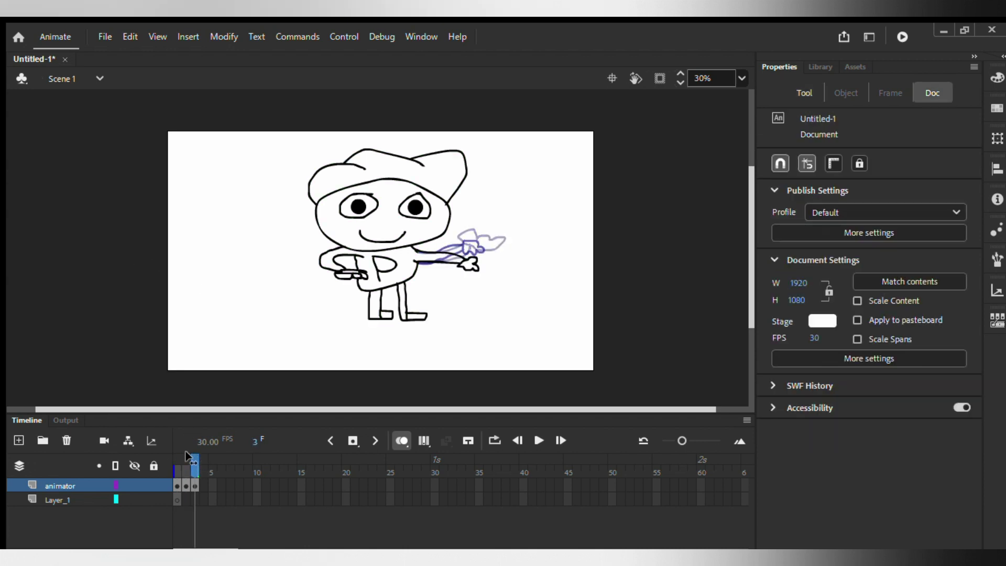
{"action": "left_click", "coordinate": [408, 443]}
{"action": "mouse_move", "coordinate": [193, 454]}
{"action": "left_mouse_down"}
{"action": "mouse_move", "coordinate": [171, 450]}
{"action": "mouse_move", "coordinate": [195, 455]}
{"action": "left_mouse_up"}
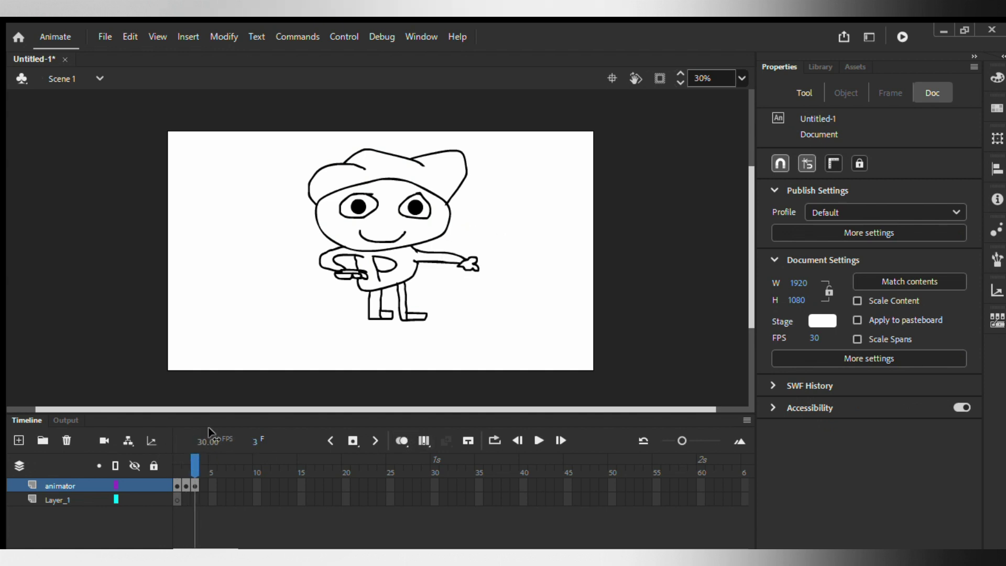
{"action": "key", "text": "Return"}
{"action": "left_click_drag", "start_coordinate": [196, 422], "coordinate": [184, 419]}
{"action": "left_click", "coordinate": [185, 486]}
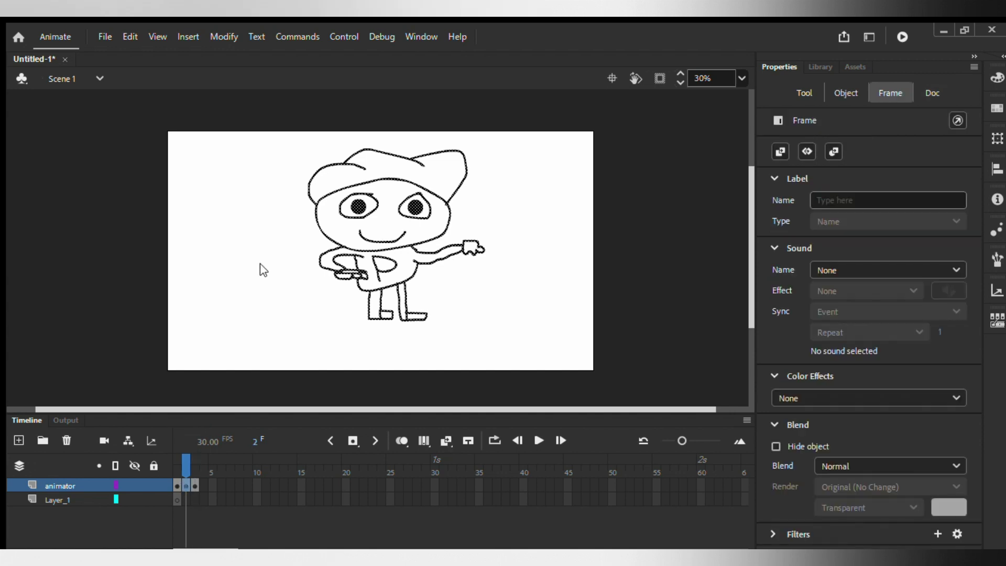
{"action": "left_click", "coordinate": [199, 485]}
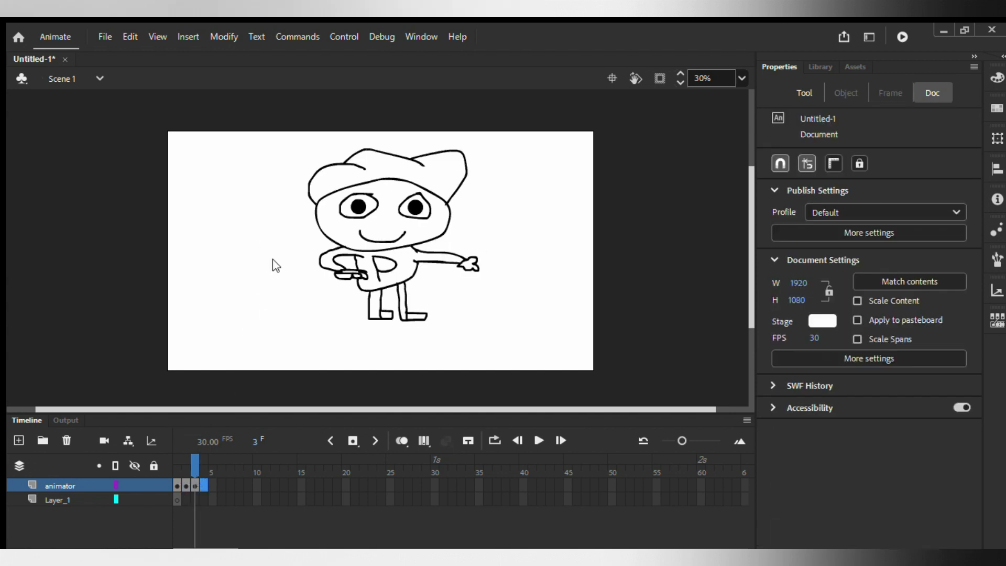
Step: Review frame 4's lowered-arm pose and frame 5's repeated raised-arm drawing
{"action": "left_click", "coordinate": [265, 271]}
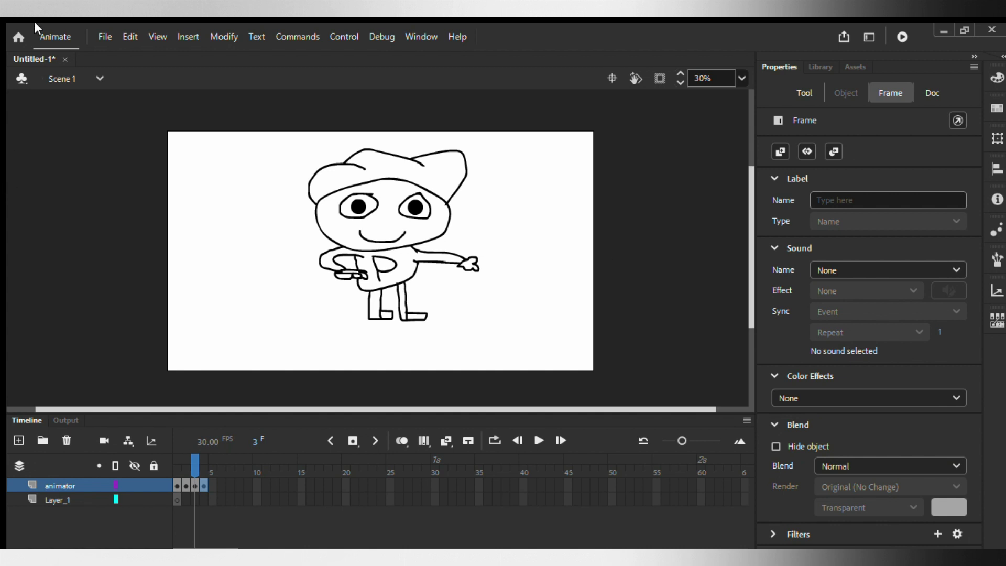
{"action": "left_click", "coordinate": [25, 112]}
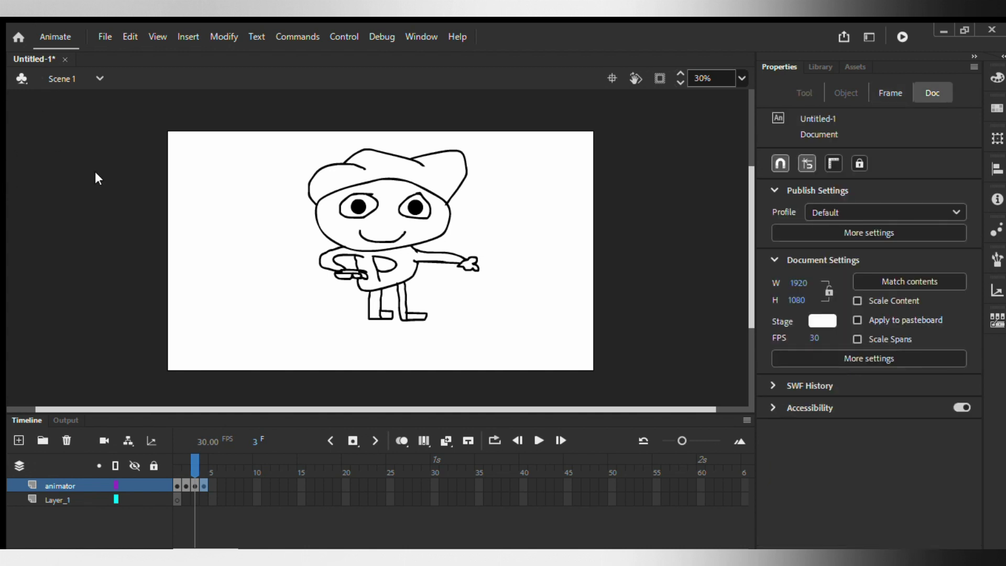
{"action": "left_click", "coordinate": [192, 460]}
{"action": "left_click", "coordinate": [204, 461]}
{"action": "key", "text": "ctrl+a"}
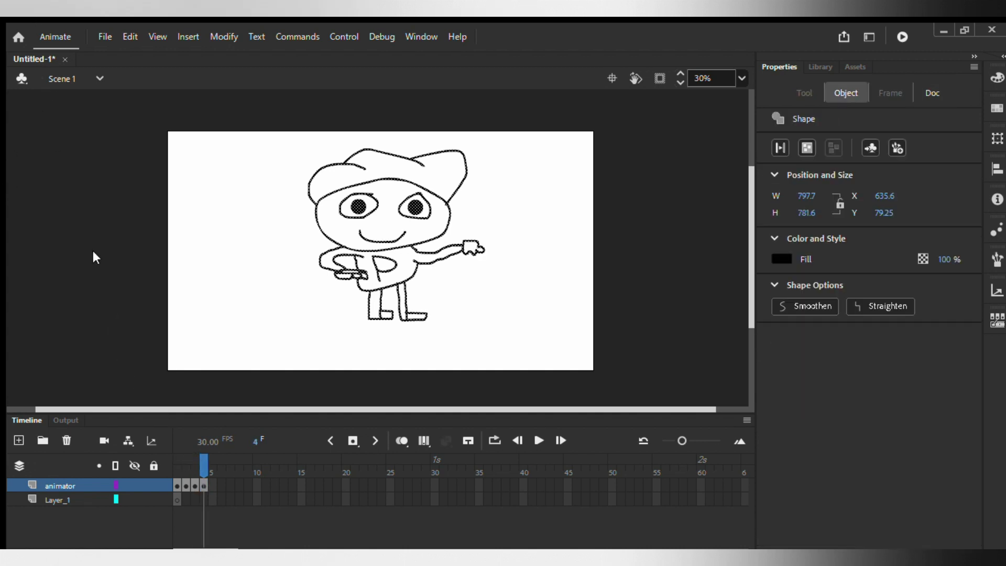
{"action": "left_click", "coordinate": [103, 237]}
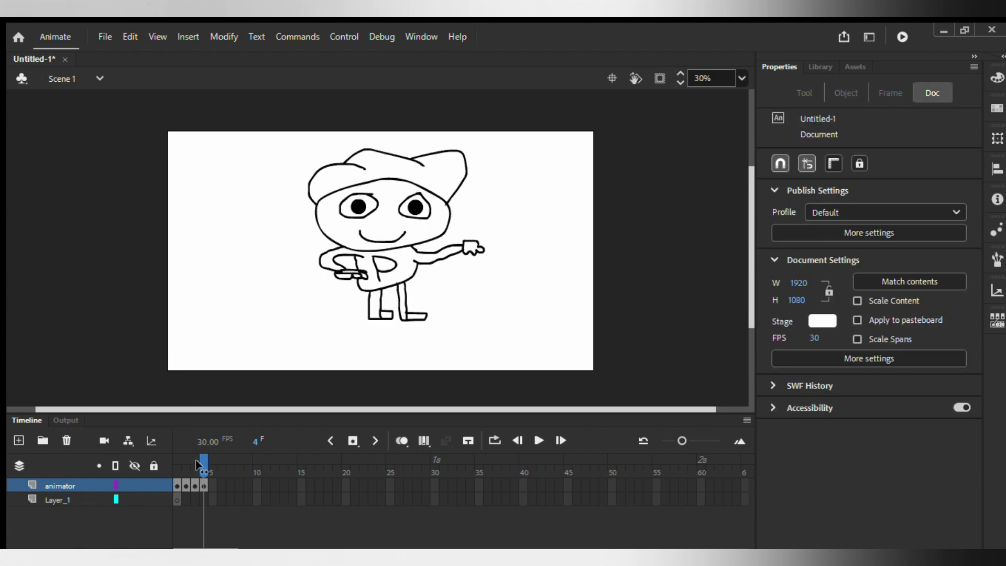
{"action": "left_click_drag", "start_coordinate": [196, 466], "coordinate": [177, 452]}
{"action": "left_click", "coordinate": [175, 486]}
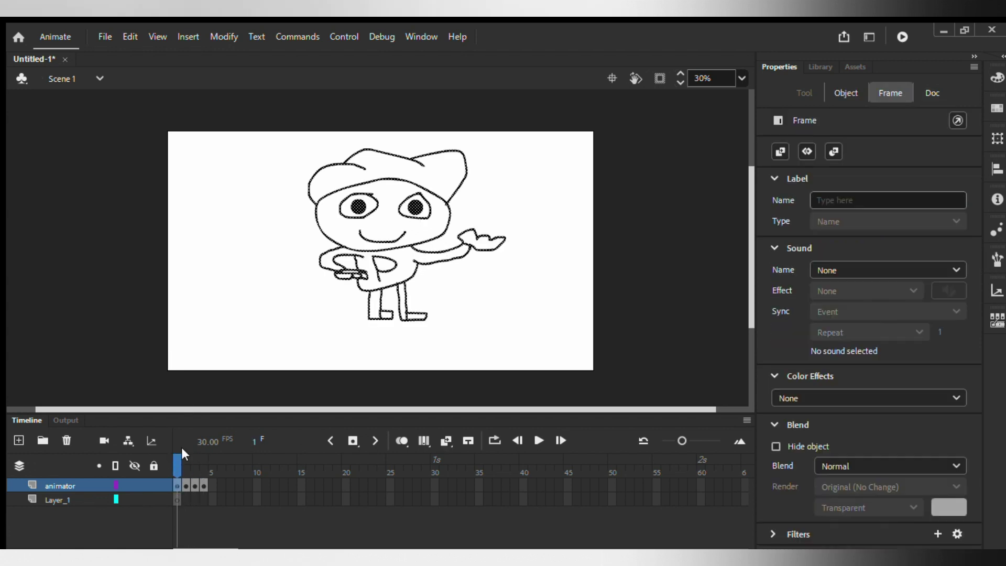
{"action": "left_click", "coordinate": [206, 485]}
{"action": "left_click", "coordinate": [265, 246]}
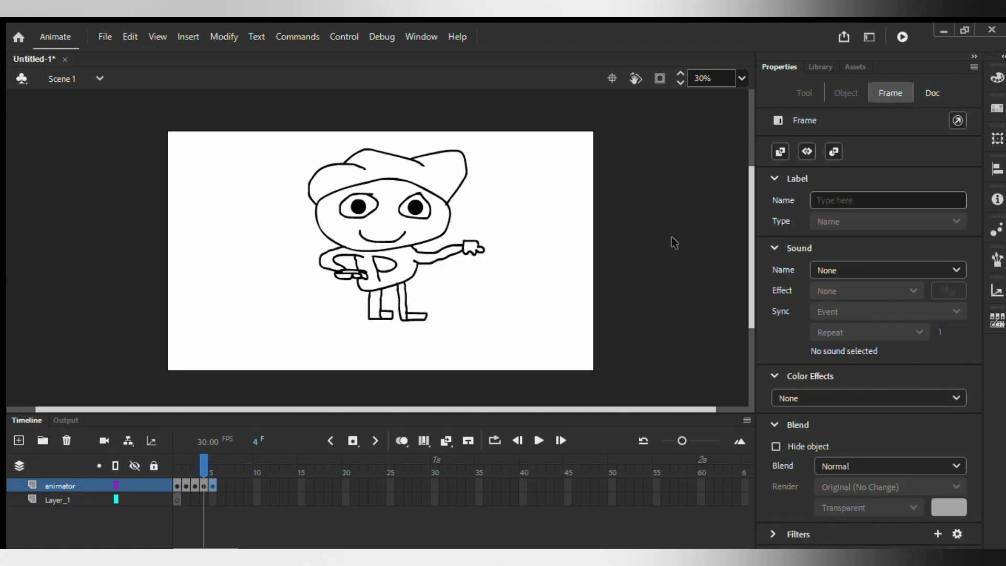
{"action": "left_click", "coordinate": [213, 462]}
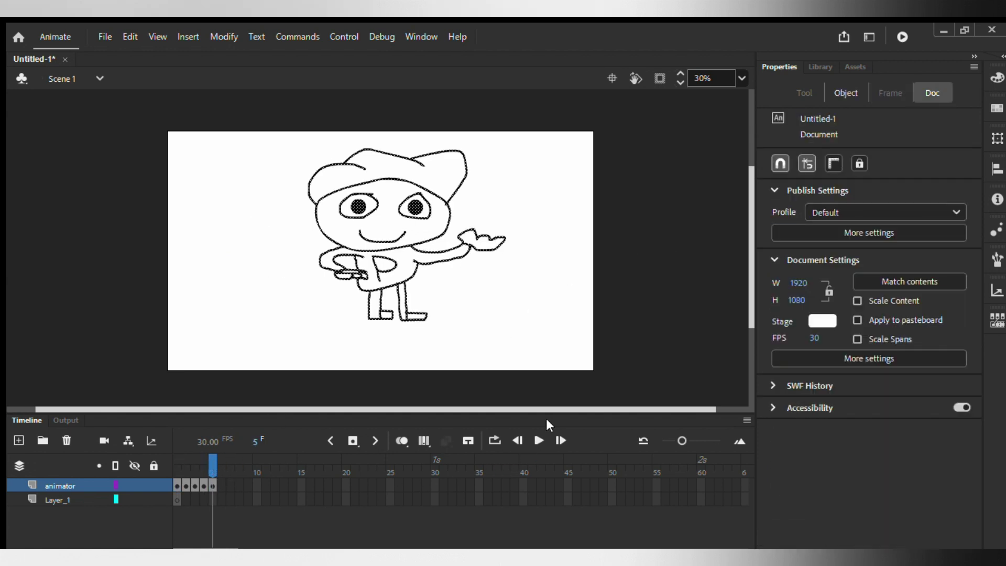
{"action": "left_click", "coordinate": [644, 316]}
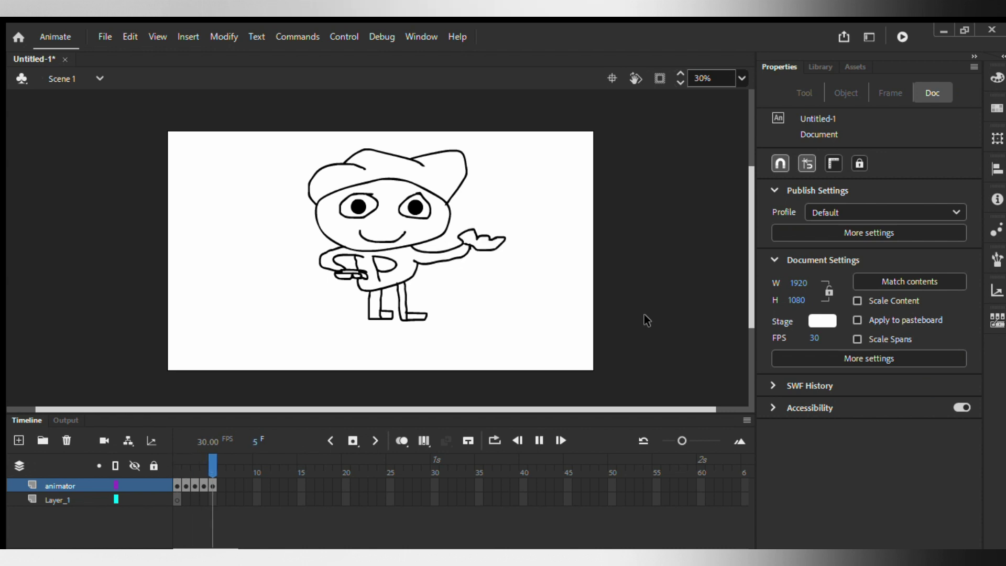
{"action": "left_click", "coordinate": [495, 440]}
{"action": "left_click_drag", "start_coordinate": [191, 459], "coordinate": [176, 459]}
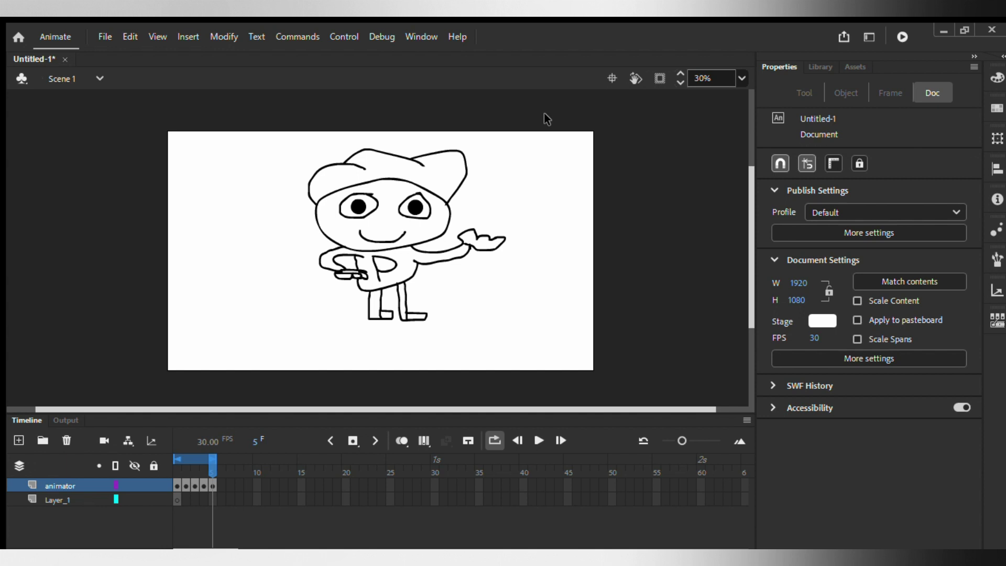
{"action": "key", "text": "Return"}
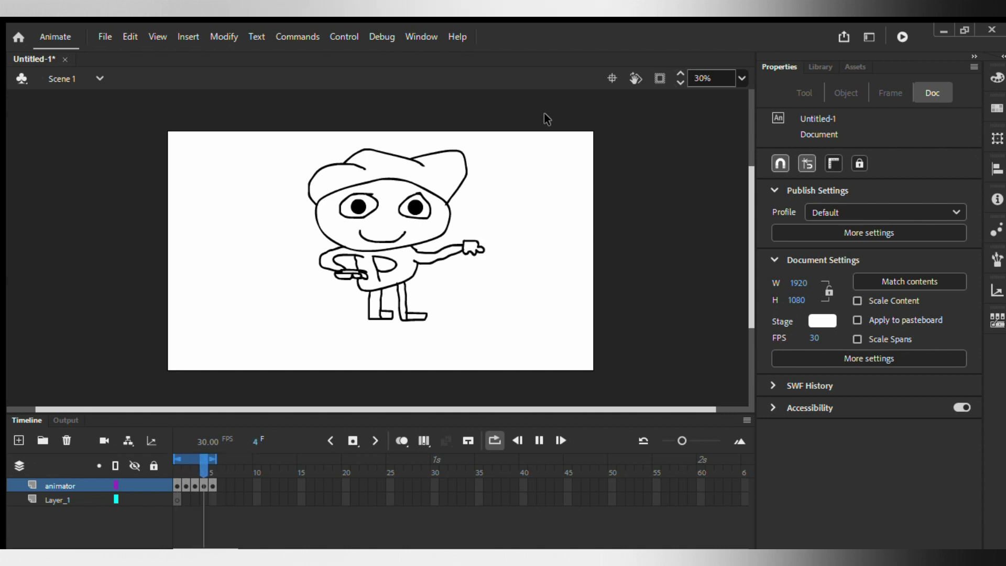
{"action": "key", "text": "Return"}
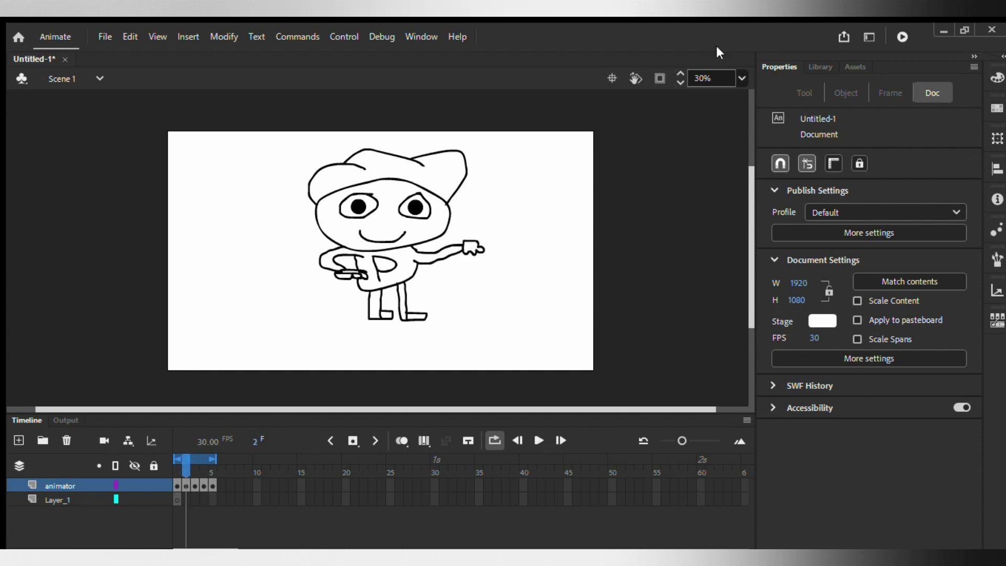
{"action": "left_click", "coordinate": [495, 439]}
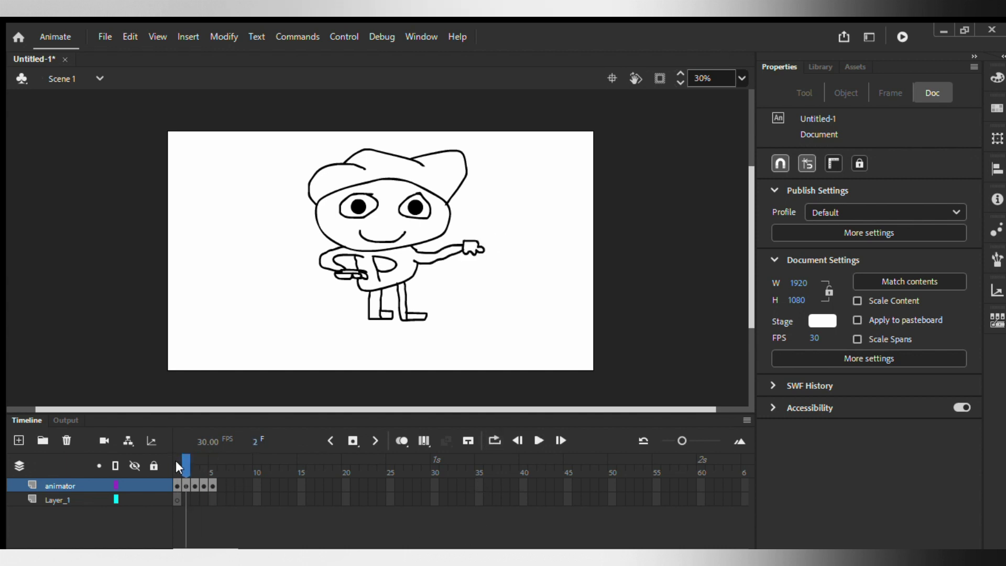
{"action": "left_click_drag", "start_coordinate": [177, 460], "coordinate": [236, 451]}
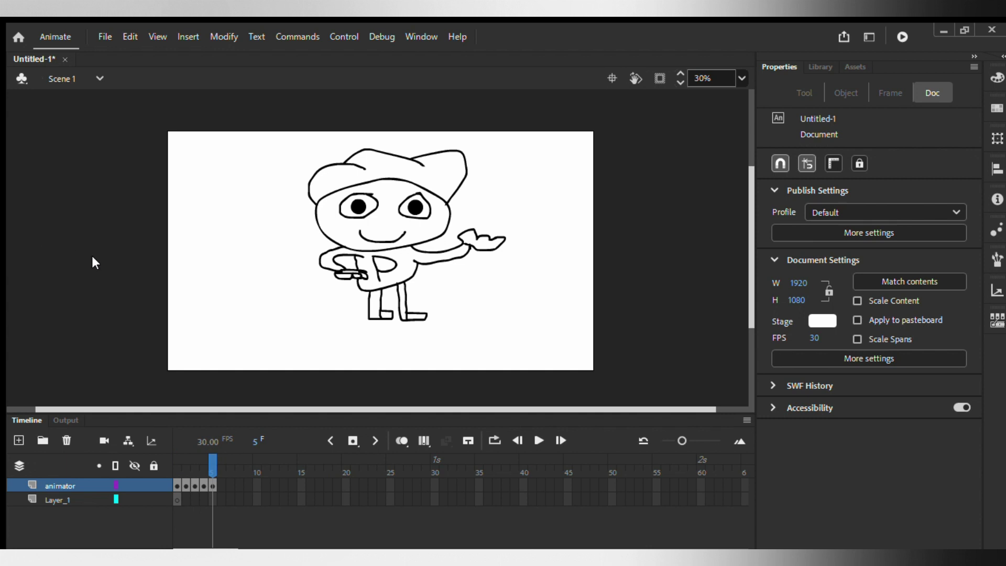